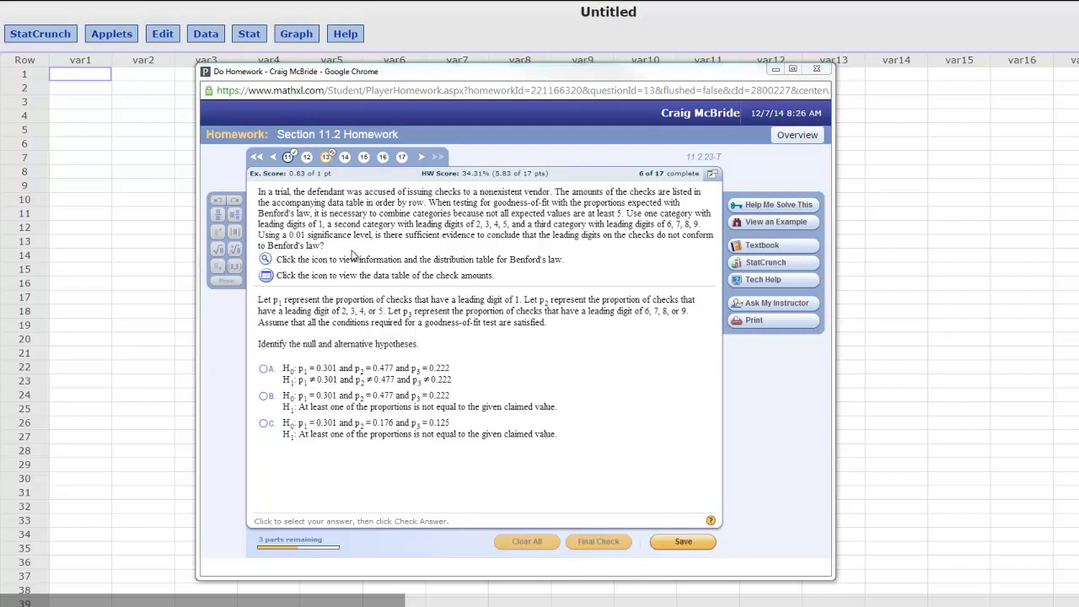
Open the Benford's law distribution table from the question's magnifier icon
click(266, 260)
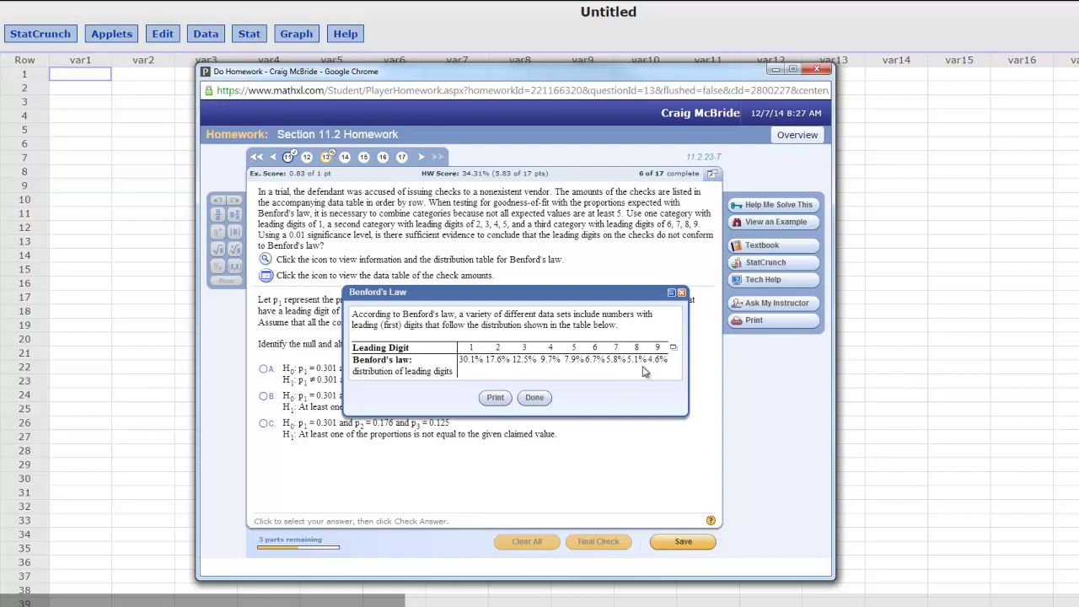
Open the Benford table as a StatCrunch data set of Digit and Percent, and move it right
click(673, 347)
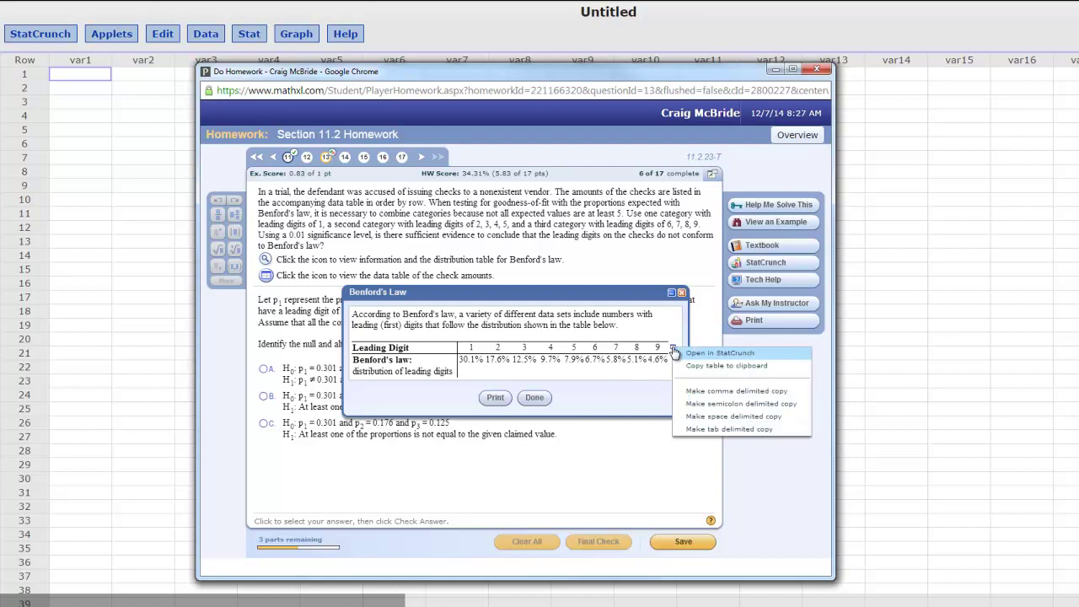
click(687, 355)
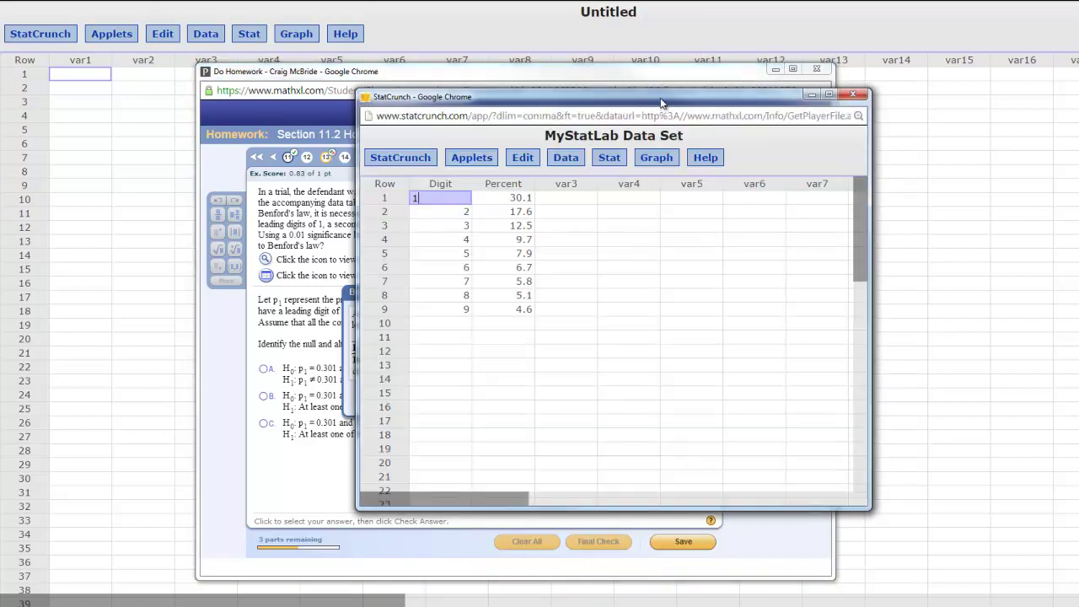
drag(662, 101, 871, 94)
click(776, 208)
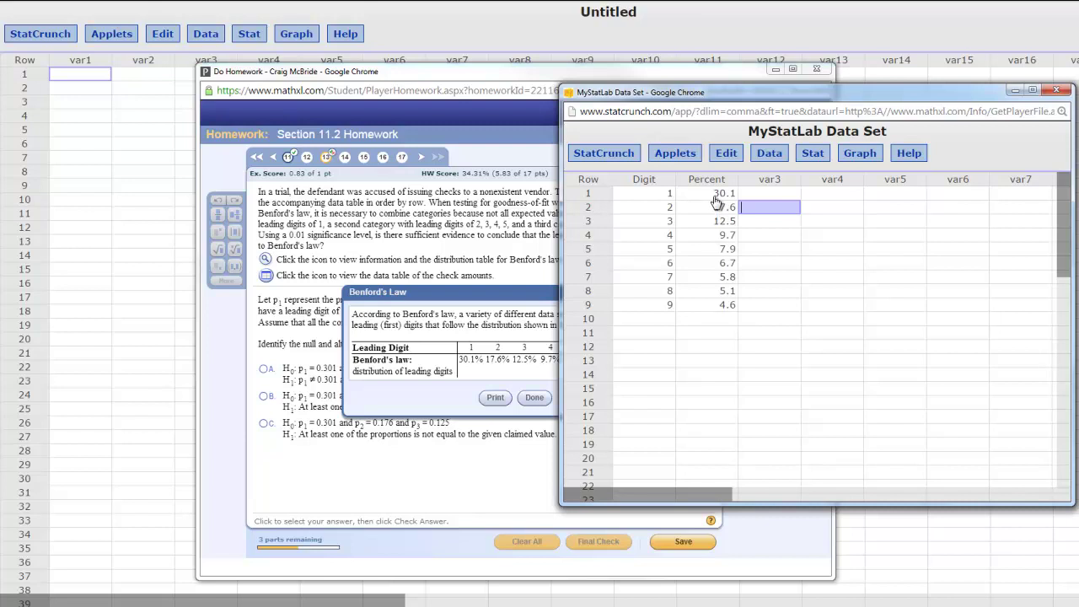
click(764, 302)
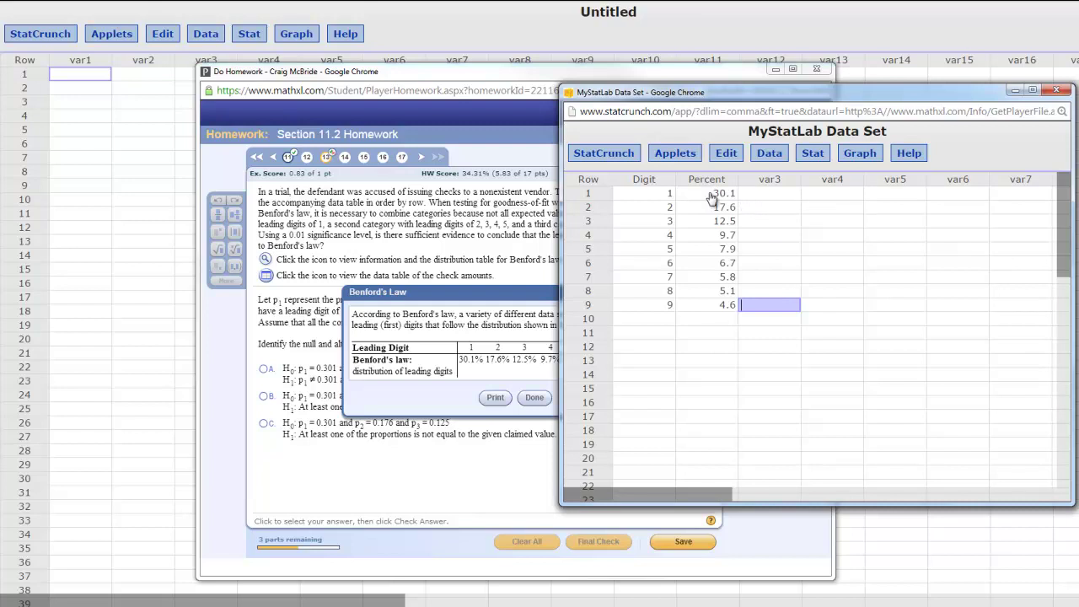
Open the check amounts table in StatCrunch and select all 23 var1 values
click(472, 297)
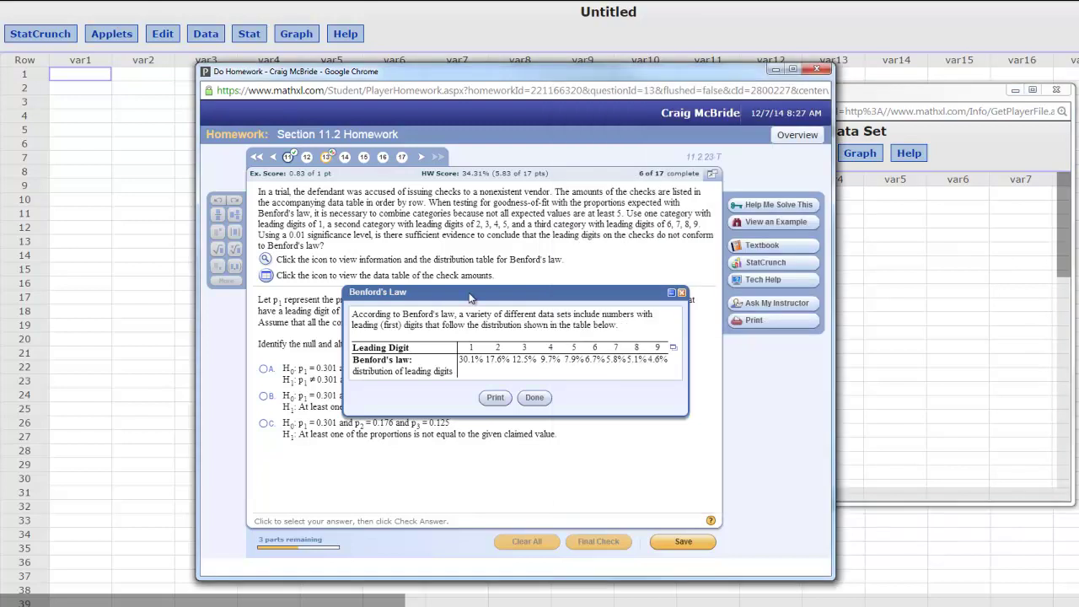
click(681, 293)
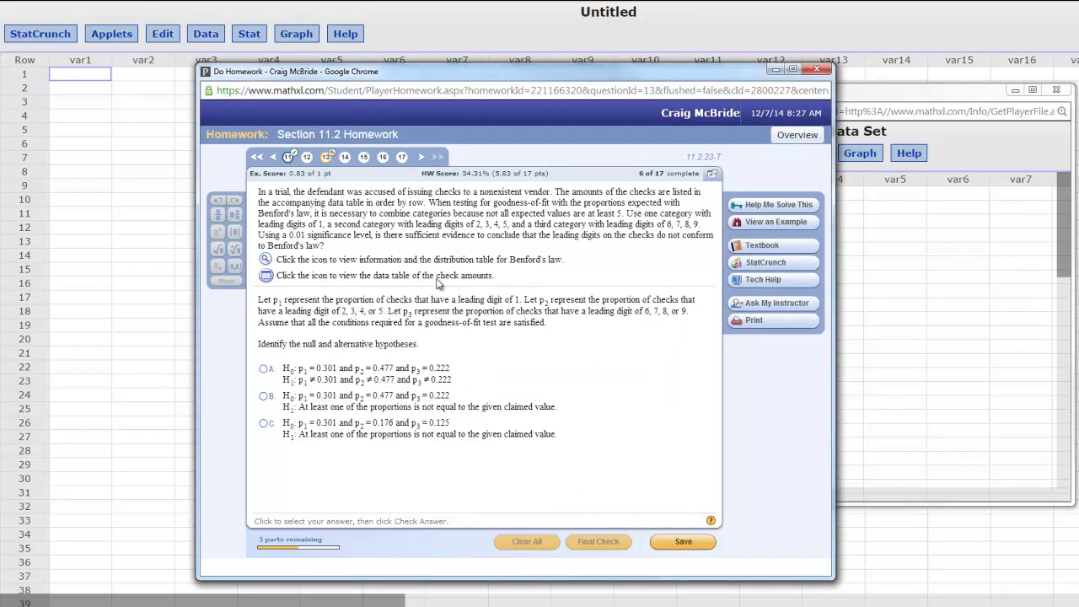
click(265, 276)
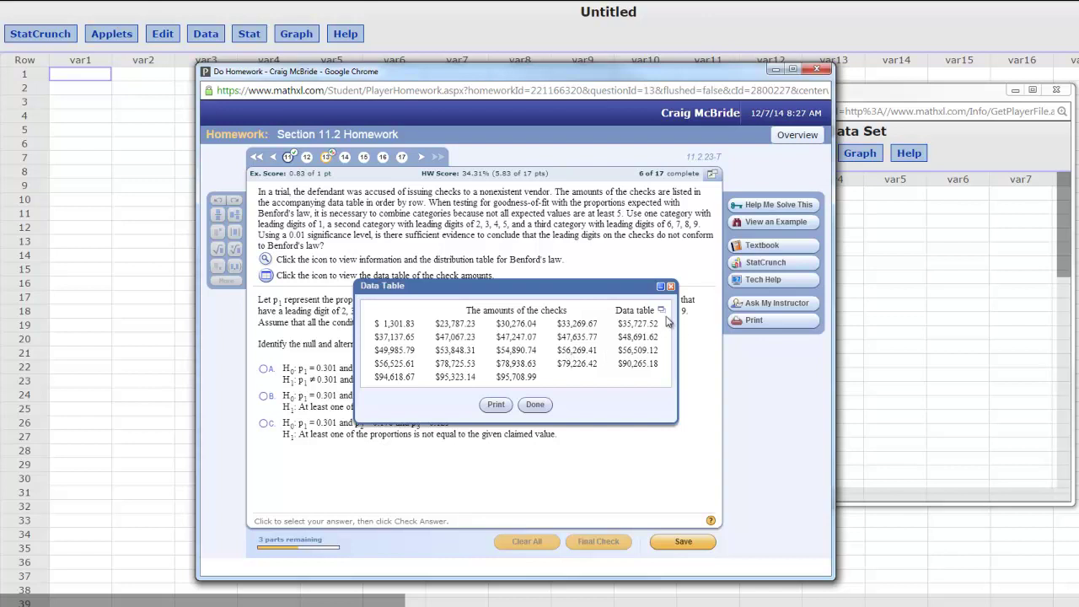
click(663, 311)
click(690, 316)
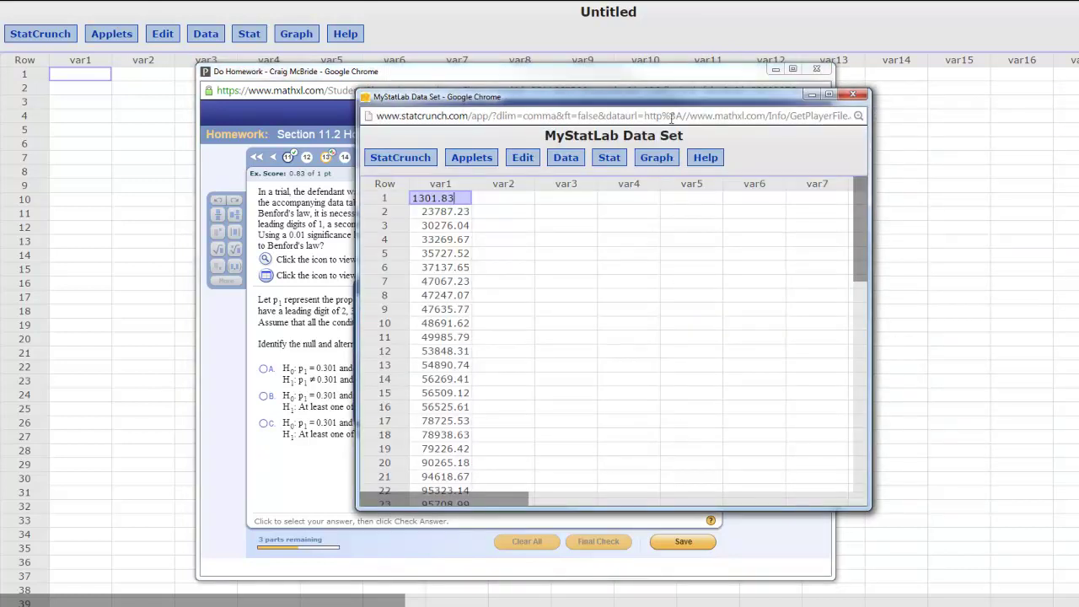
drag(672, 100, 898, 93)
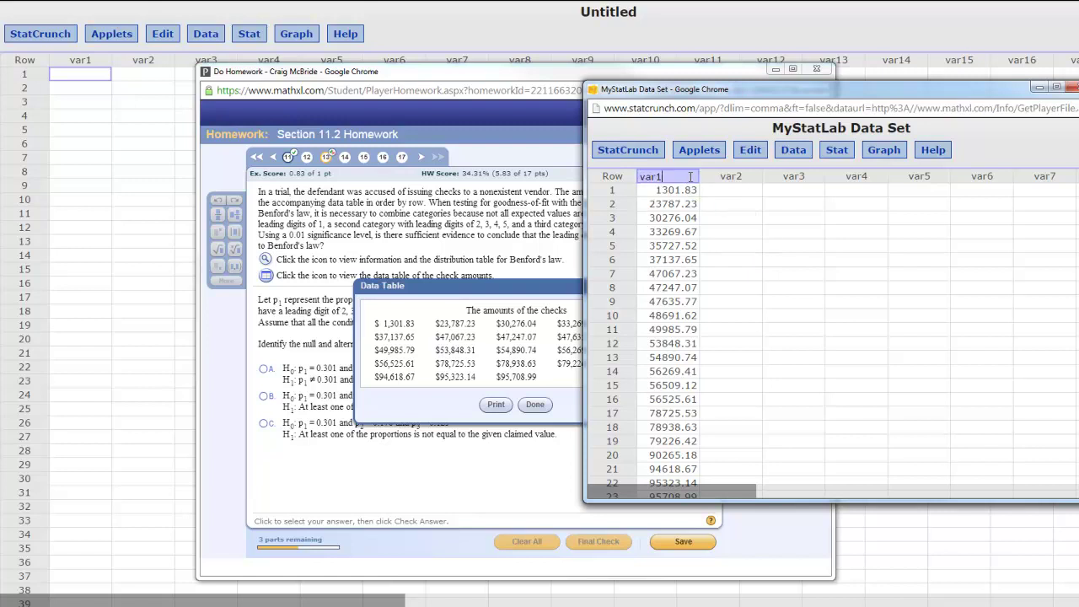
drag(693, 190, 680, 338)
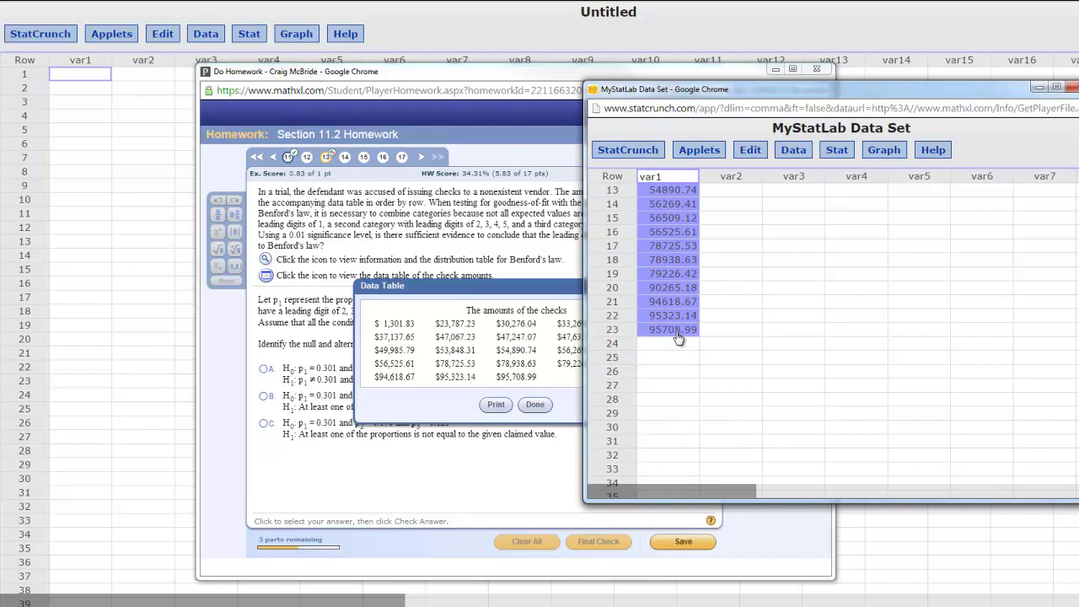
Paste the 23 check amounts into var1 of the main sheet and rename it 'checks'
click(114, 131)
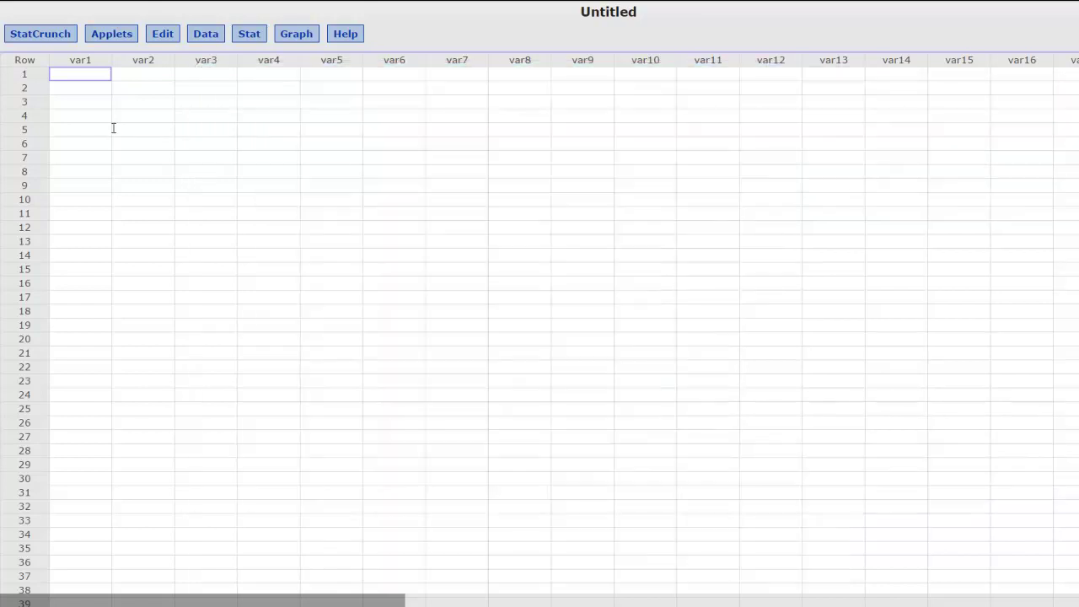
click(96, 60)
key(ctrl+v)
click(160, 172)
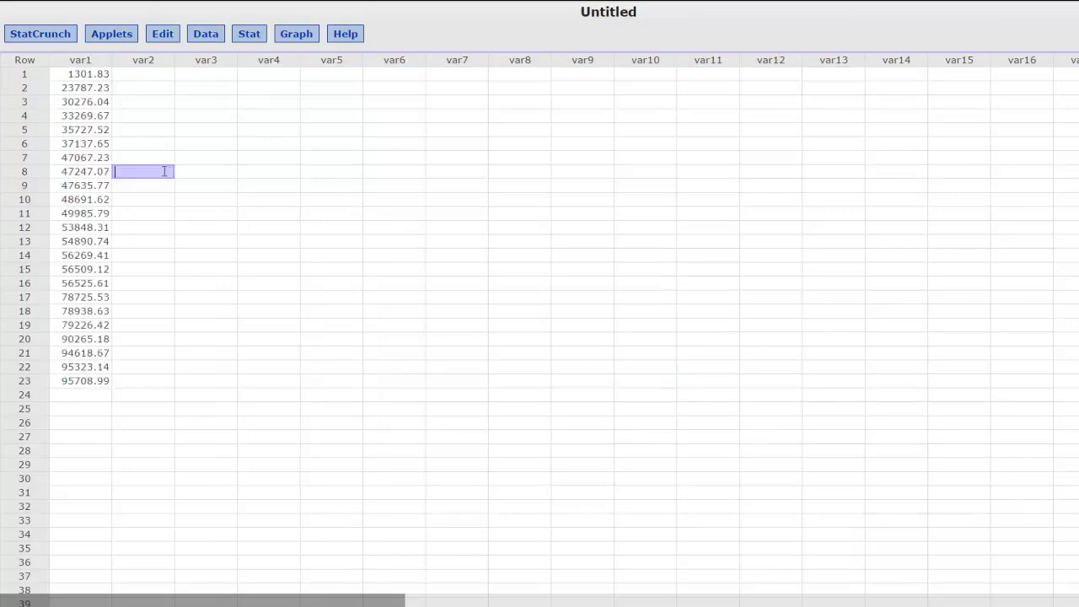
click(99, 60)
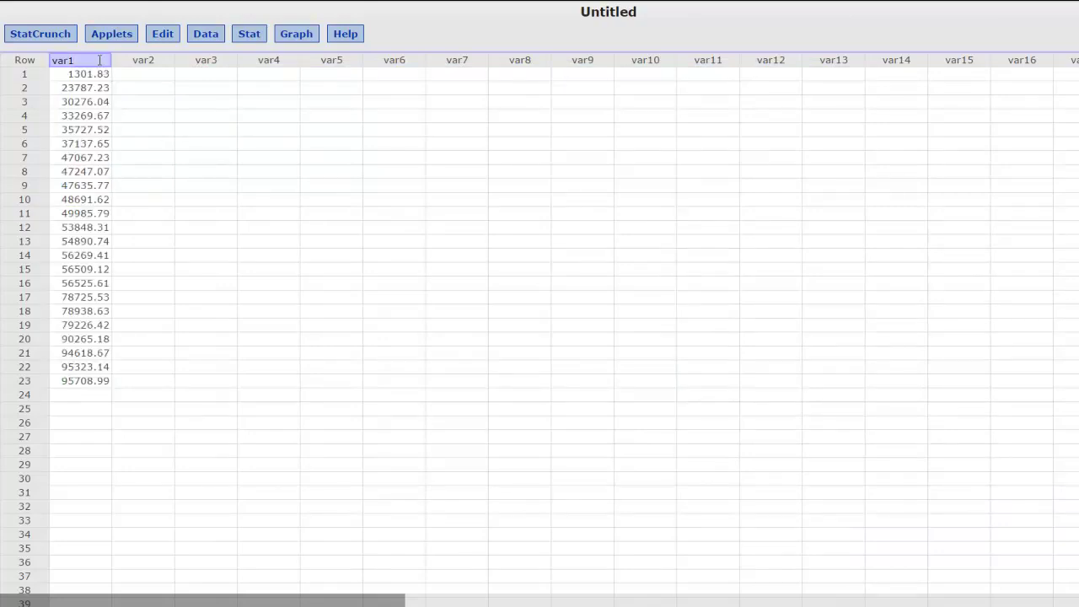
key(BackSpace)
key(BackSpace)
key(BackSpace)
key(BackSpace)
text(checks)
key(Return)
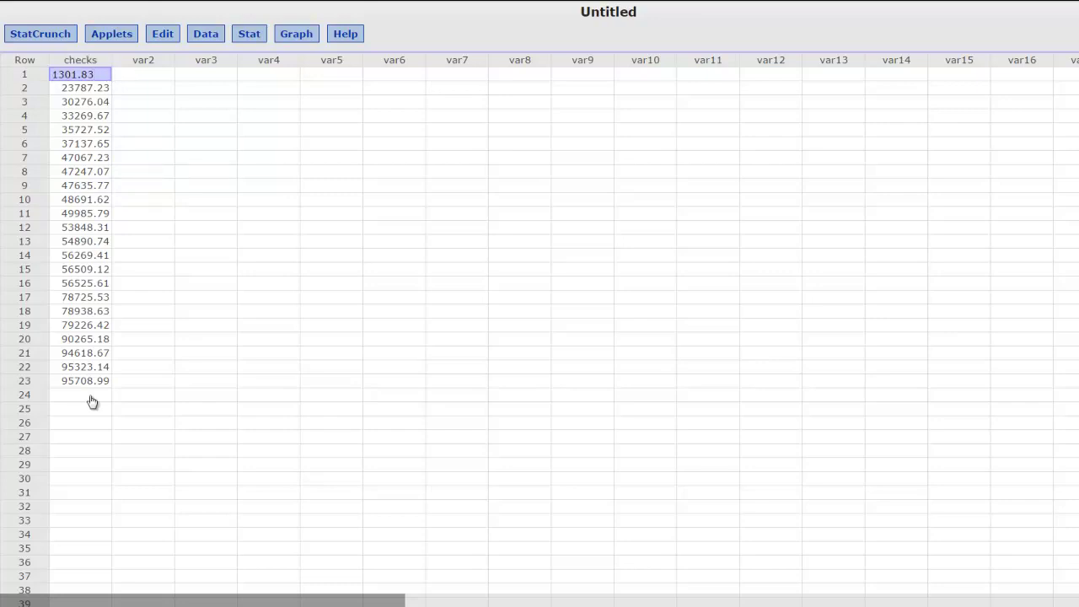
Copy the Benford Digit and Percent columns into var2 and var3 of the main sheet
mouse_move(167, 604)
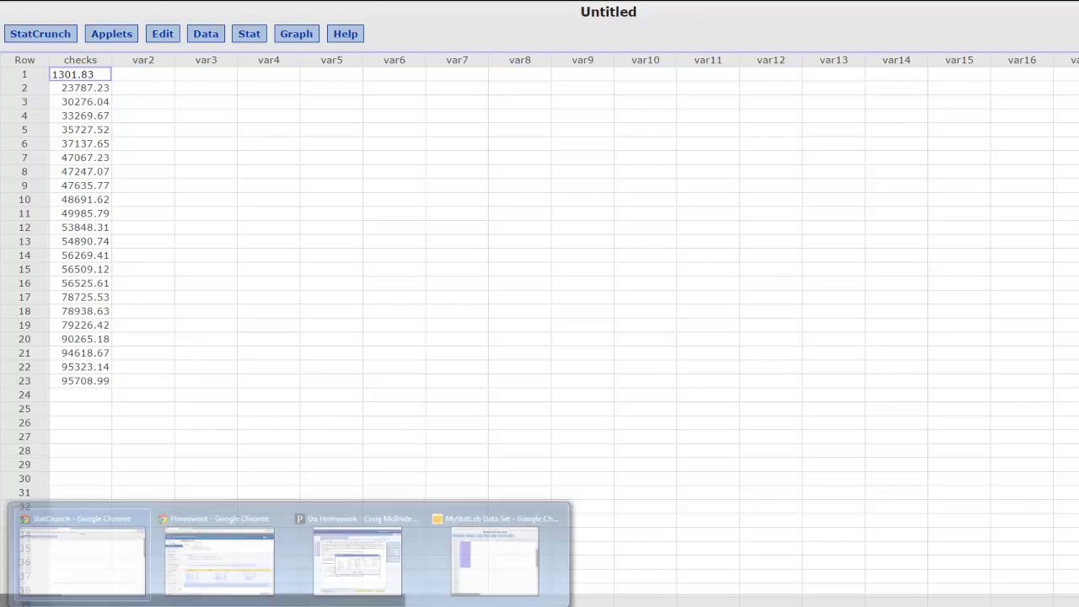
click(358, 561)
click(671, 289)
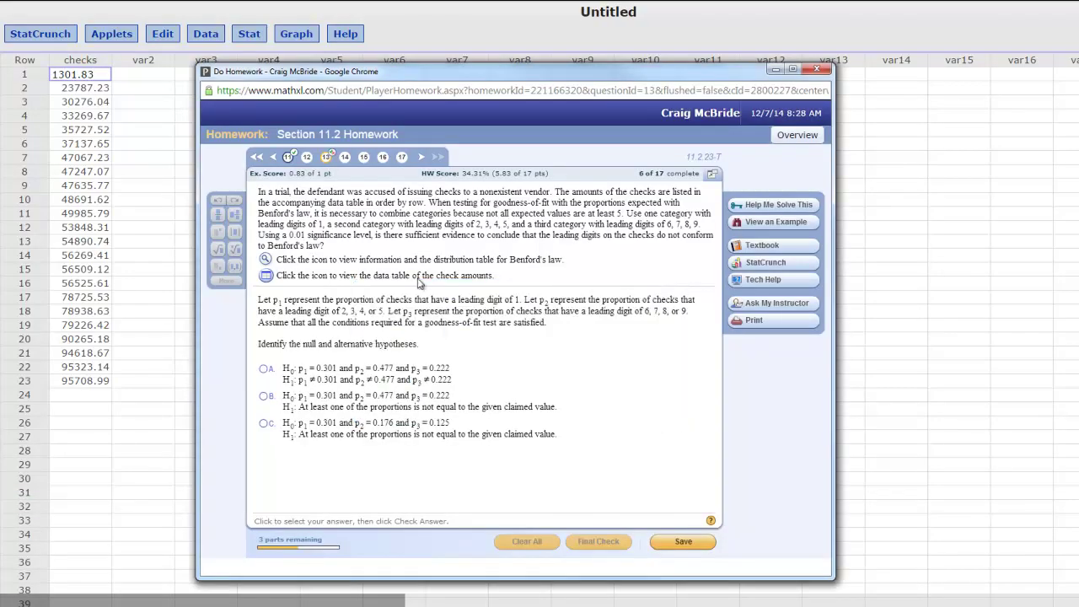
click(267, 260)
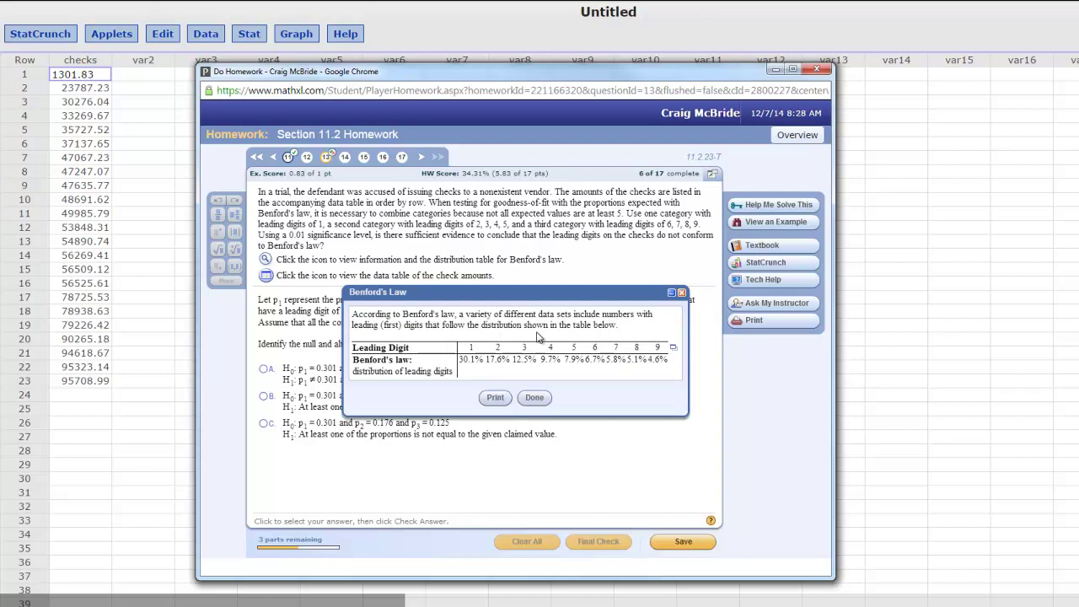
click(674, 348)
click(676, 353)
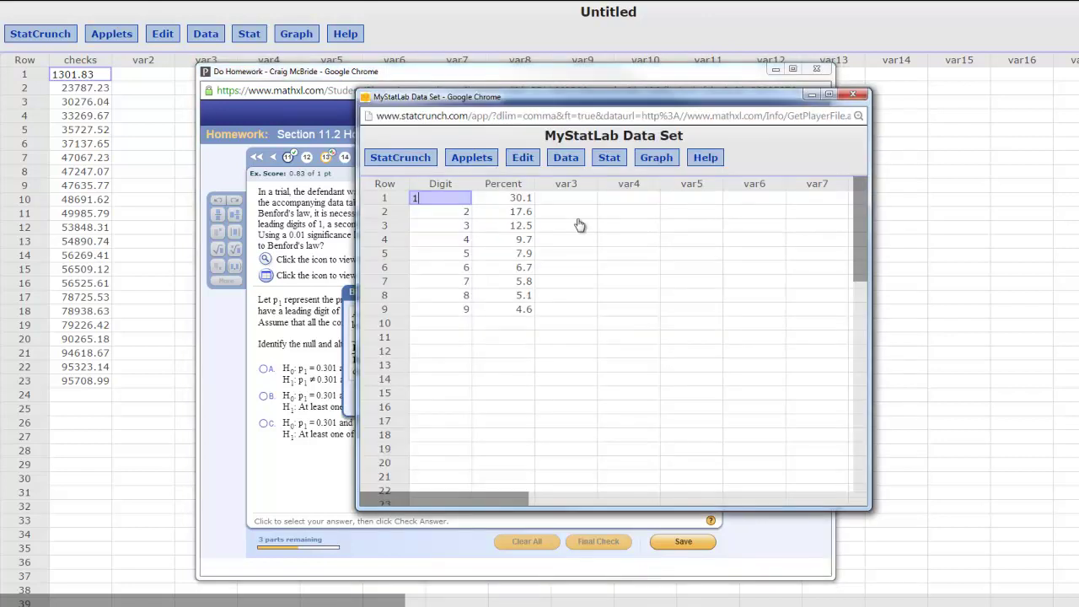
click(459, 184)
drag(463, 197, 514, 314)
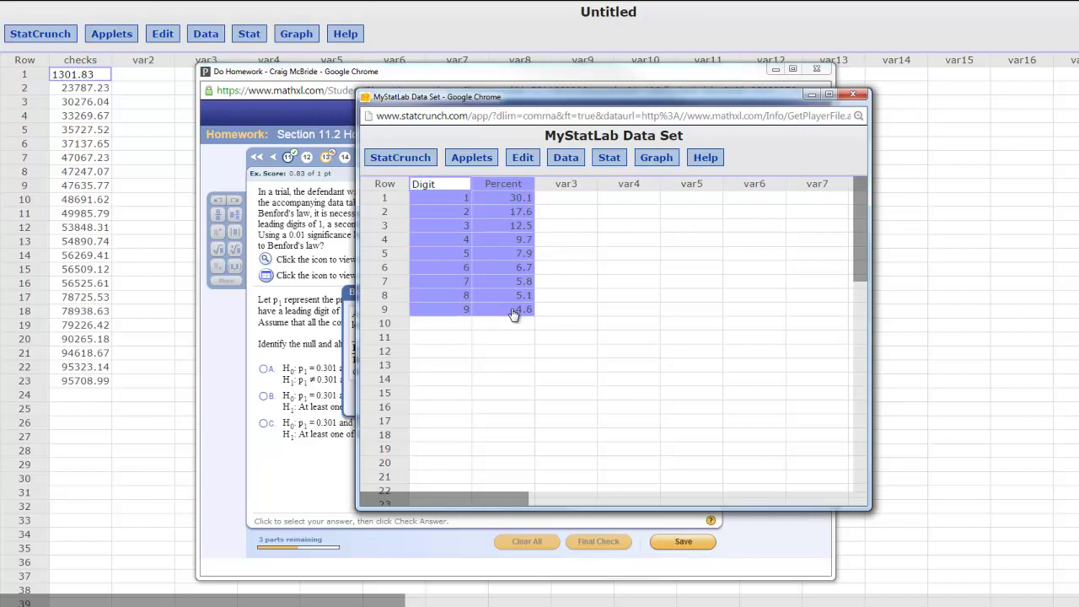
click(141, 61)
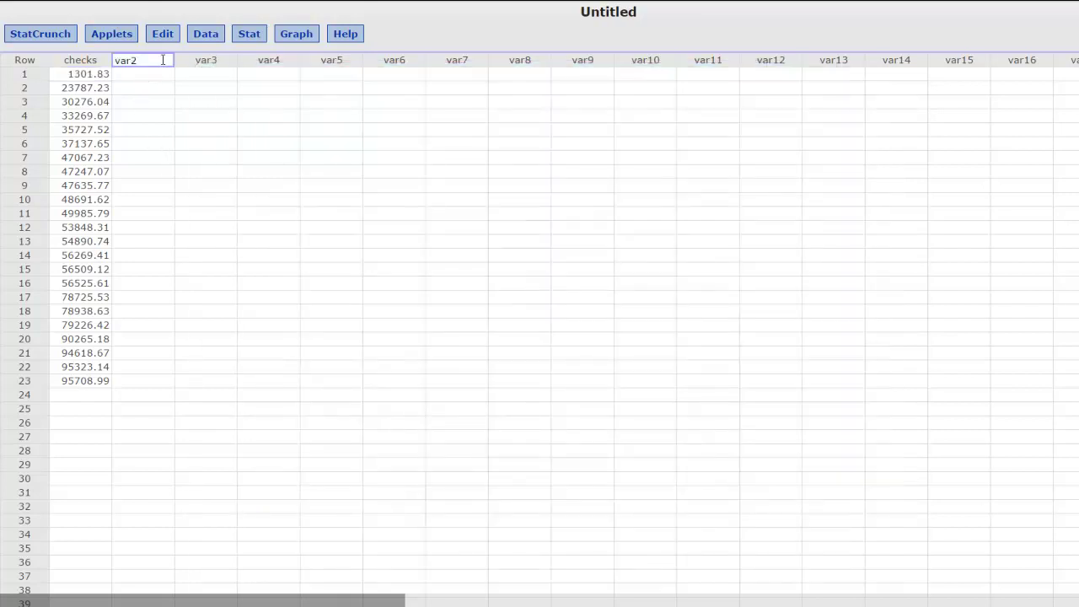
key(ctrl+v)
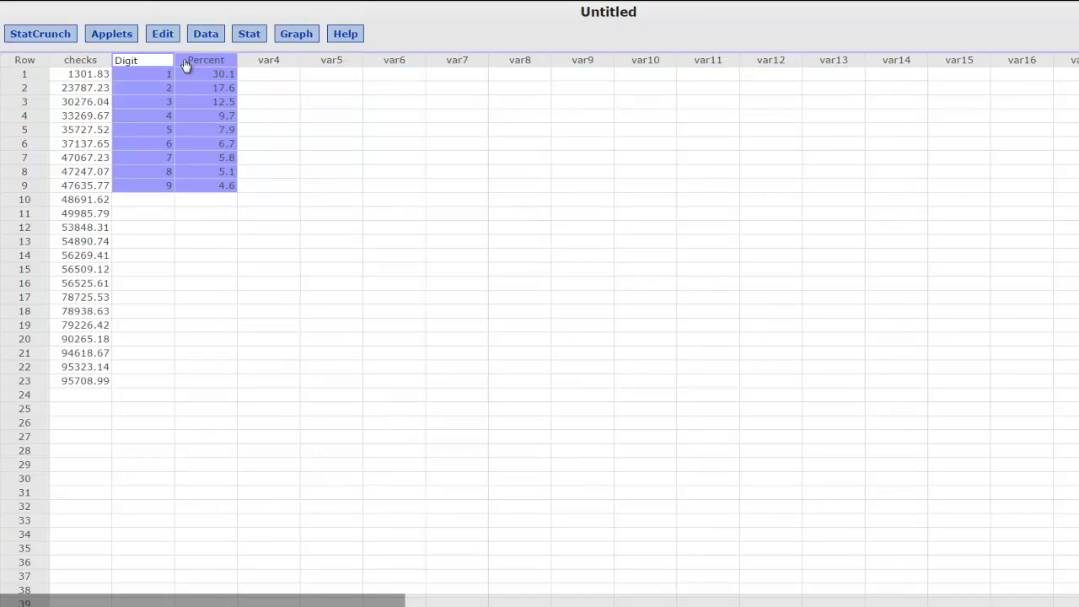
click(270, 87)
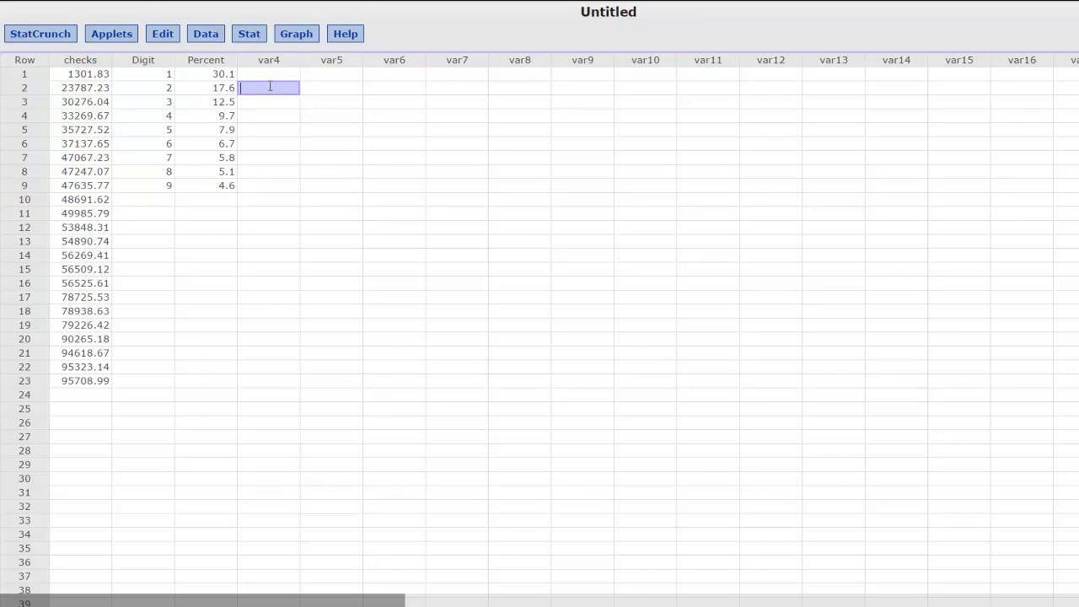
Rename var4 to 'Observed' and var5 to 'Expected'
click(291, 57)
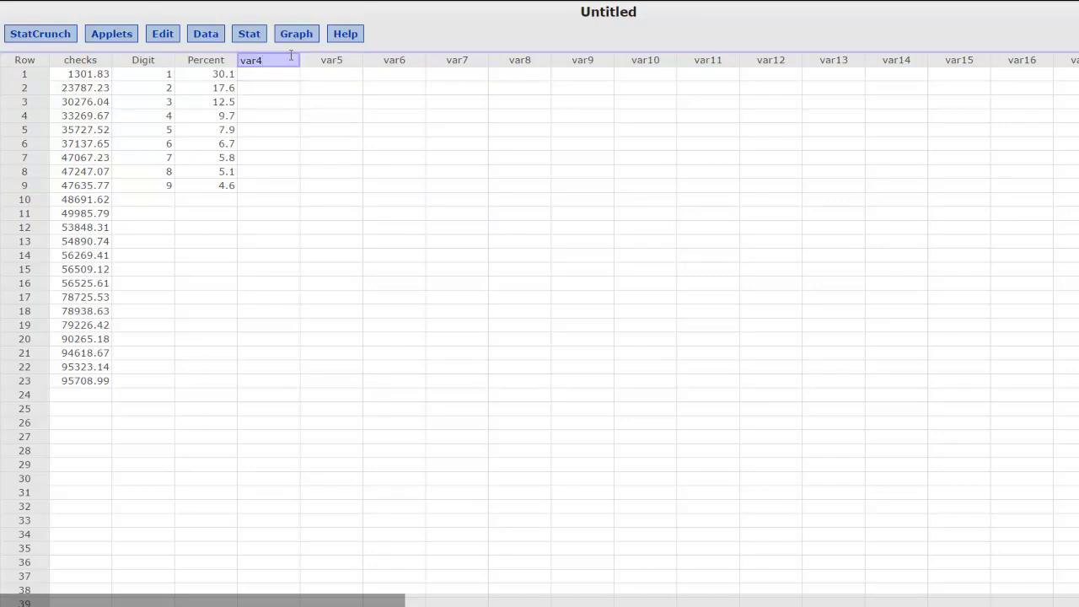
key(BackSpace)
key(BackSpace)
key(BackSpace)
key(BackSpace)
text(Observed)
key(Tab)
key(BackSpace)
key(BackSpace)
key(BackSpace)
key(BackSpace)
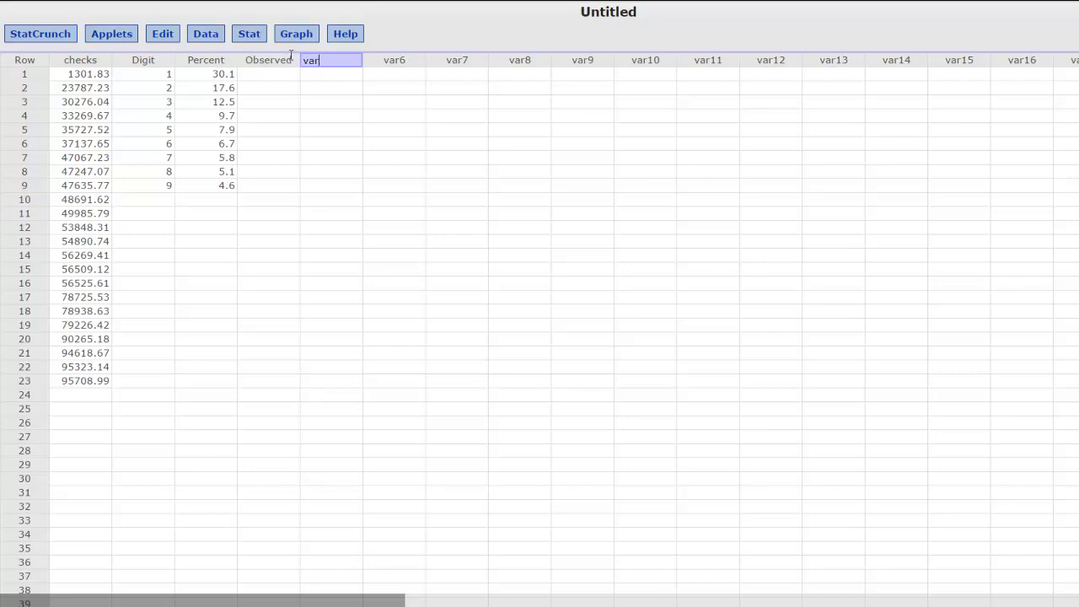
text(Expected)
key(Return)
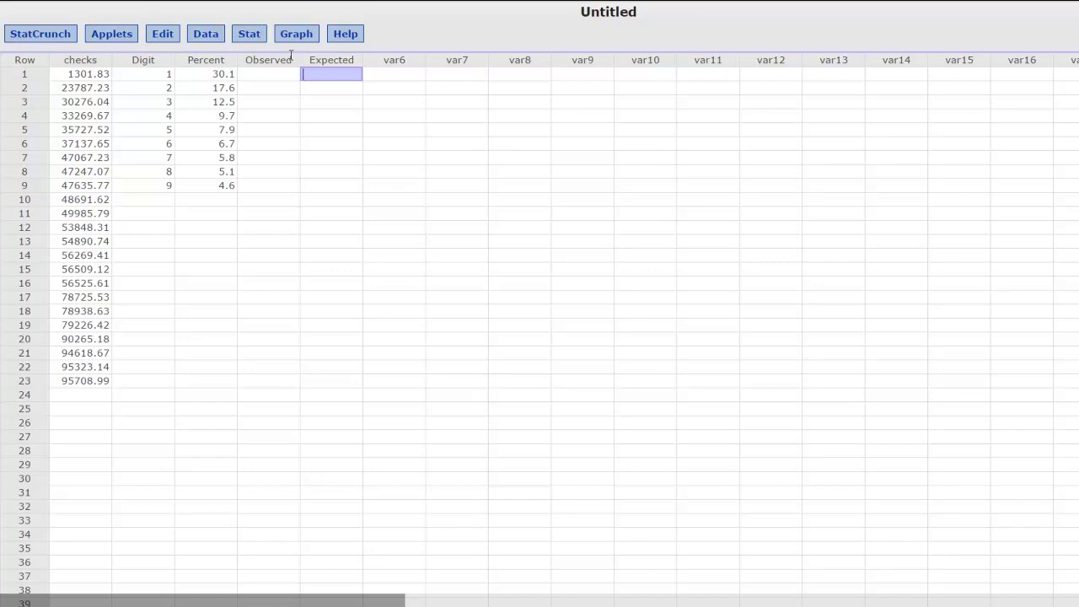
Select the check amounts and the first Expected cell, then bring up the Stat menu
click(281, 73)
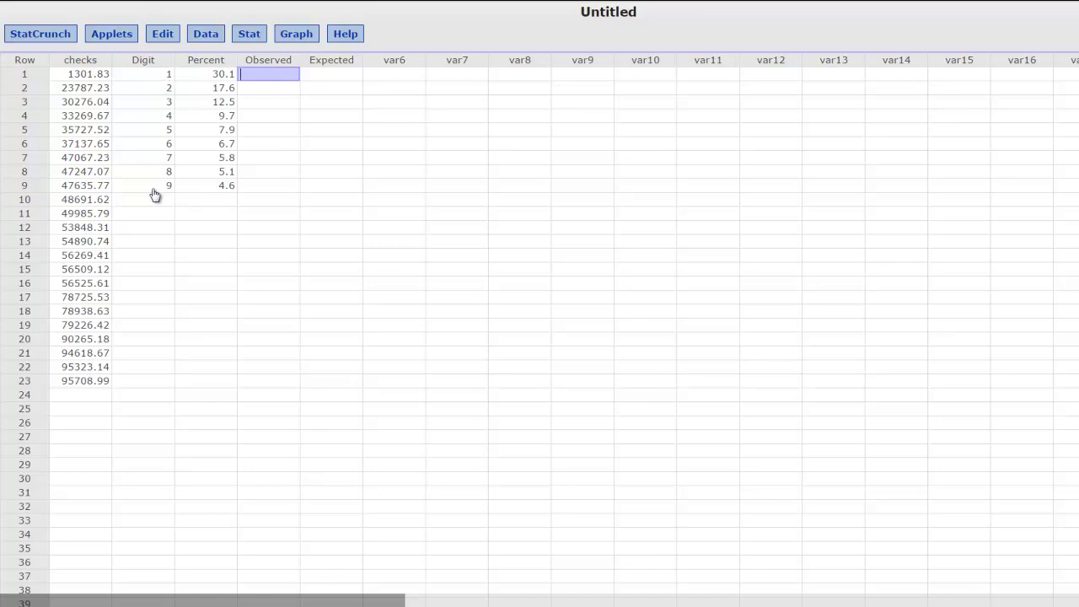
click(343, 73)
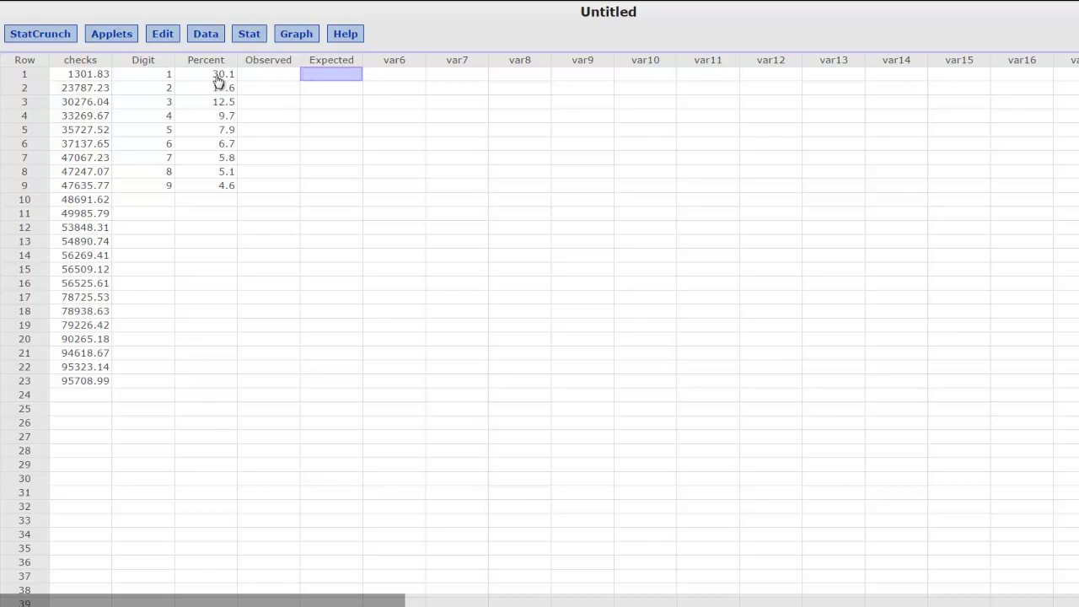
drag(80, 76, 87, 382)
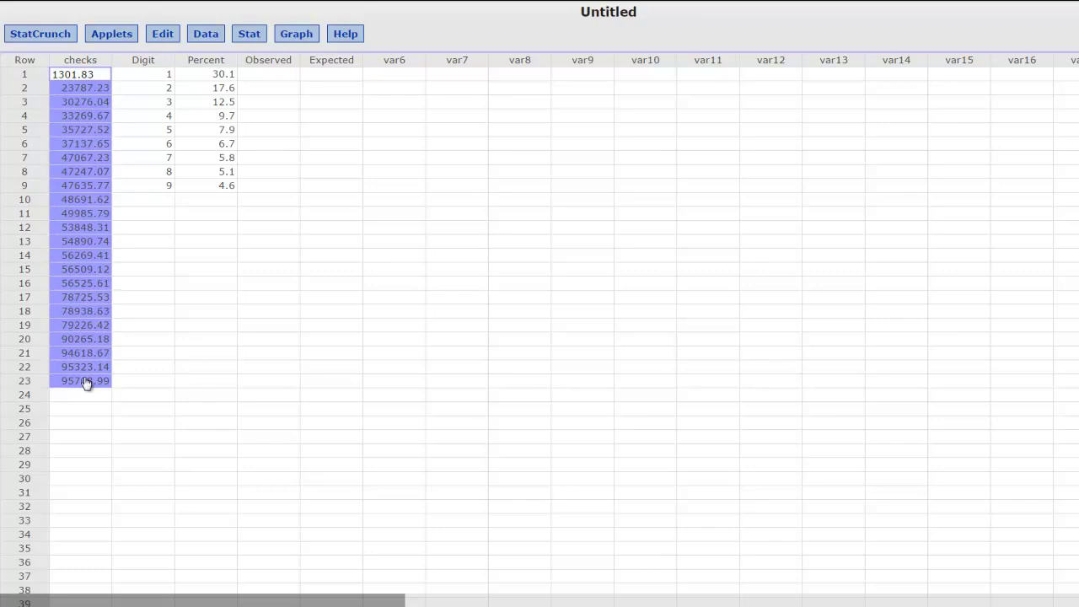
click(318, 74)
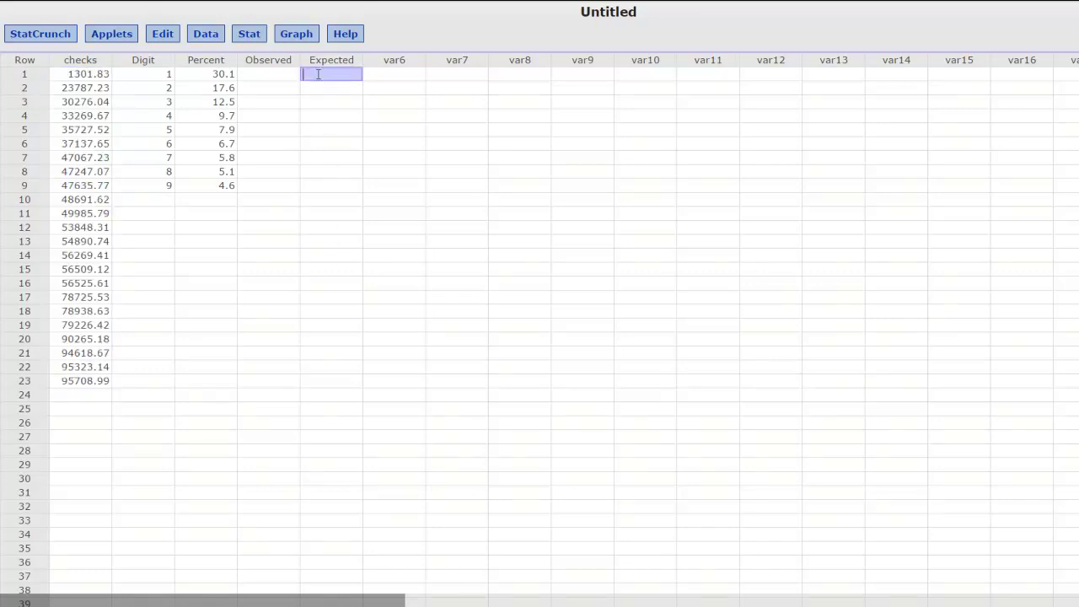
click(245, 34)
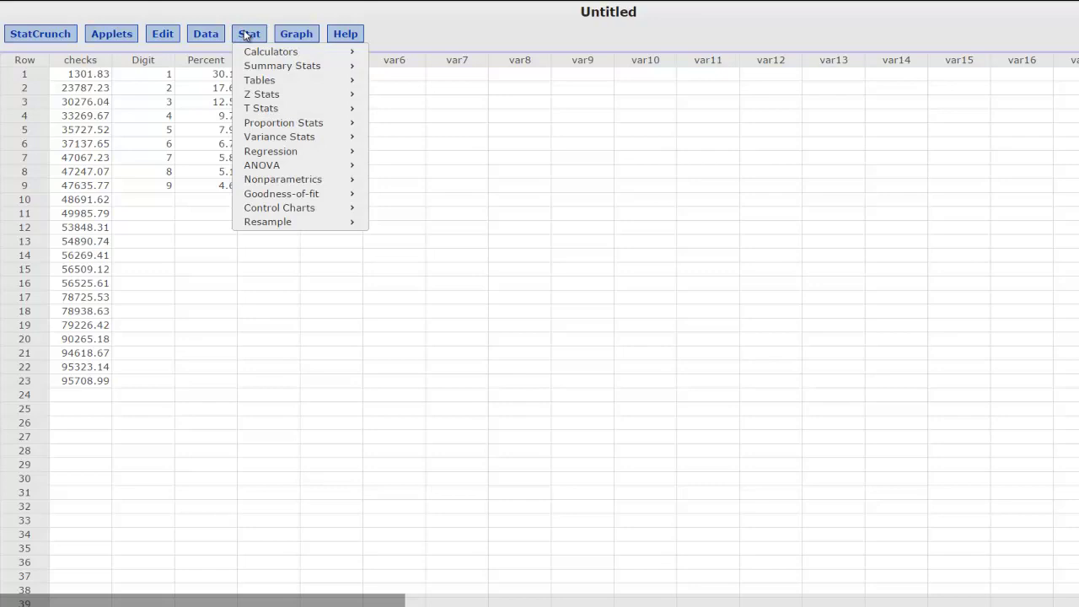
Compute a new column from Percent*23/100 with Data > Compute Expression
click(206, 34)
click(206, 34)
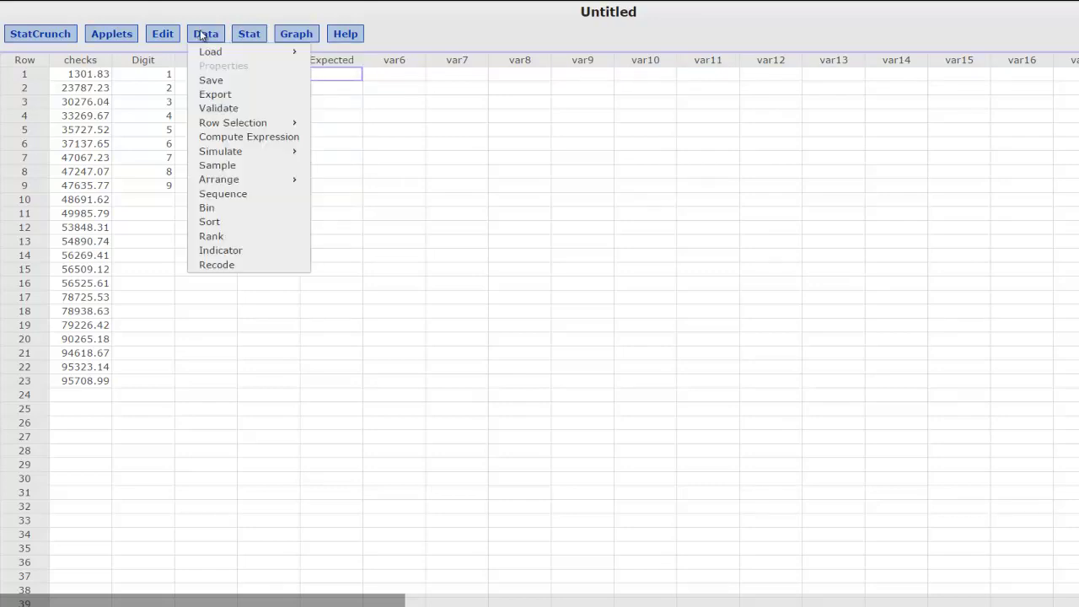
click(222, 142)
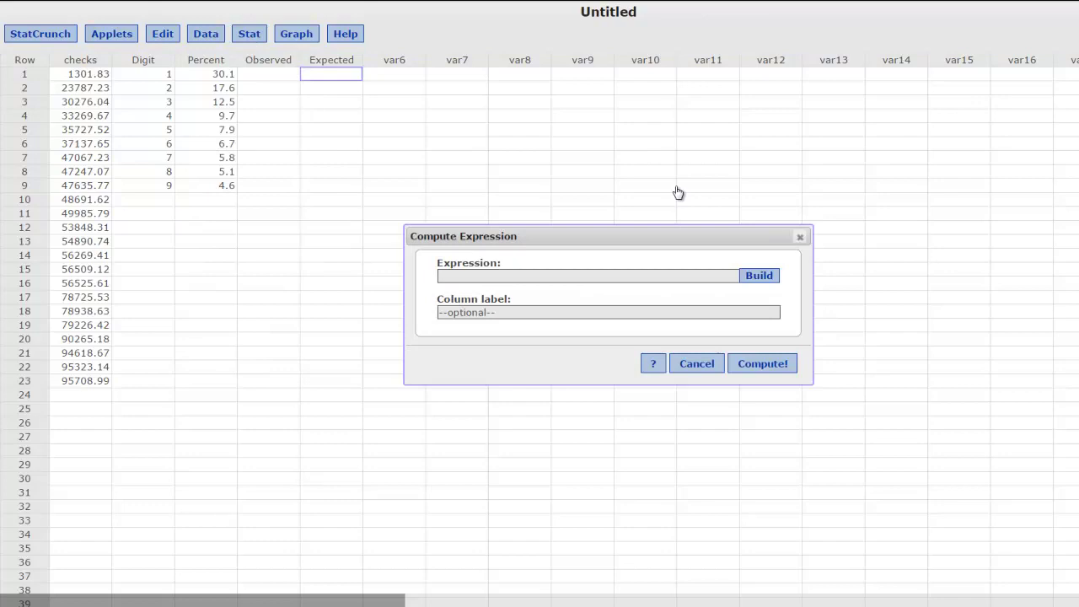
click(758, 275)
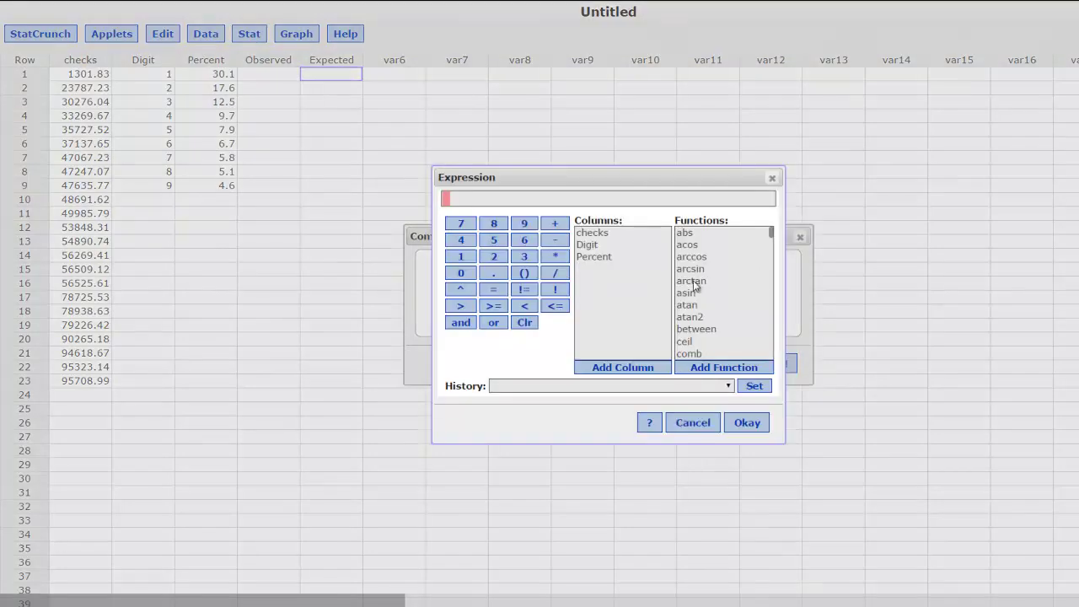
click(597, 258)
click(618, 371)
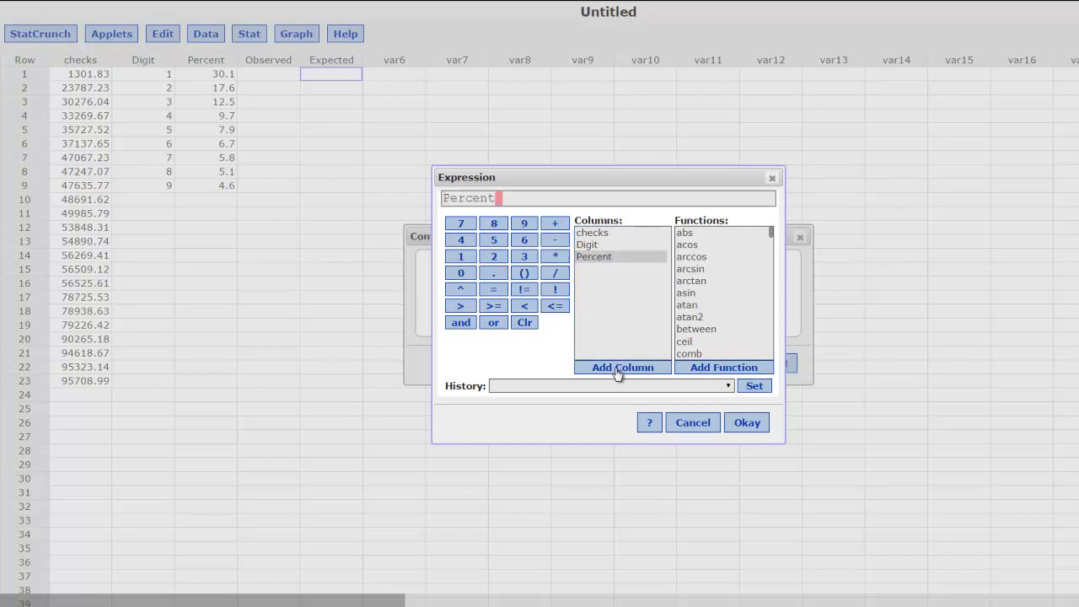
text(*23/100)
click(749, 428)
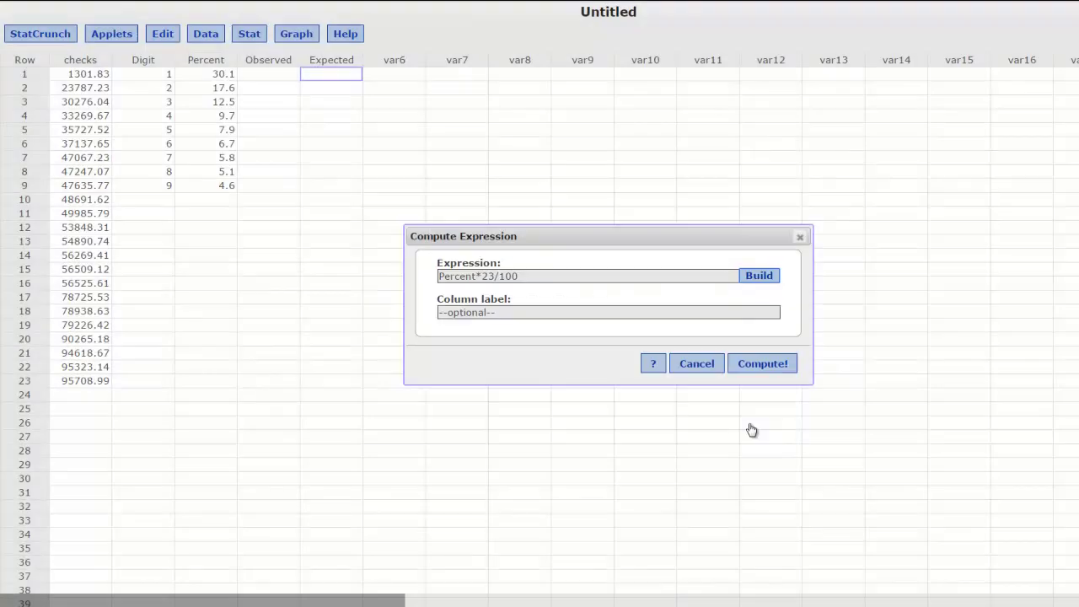
click(750, 372)
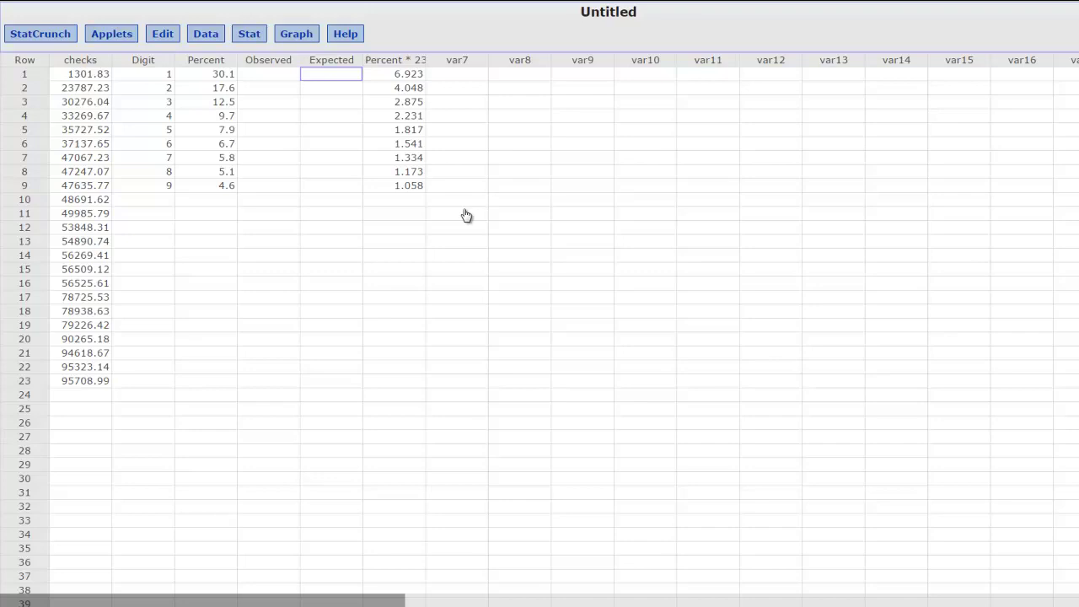
Close the Benford's Law popup in the homework window and move that window right
mouse_move(253, 602)
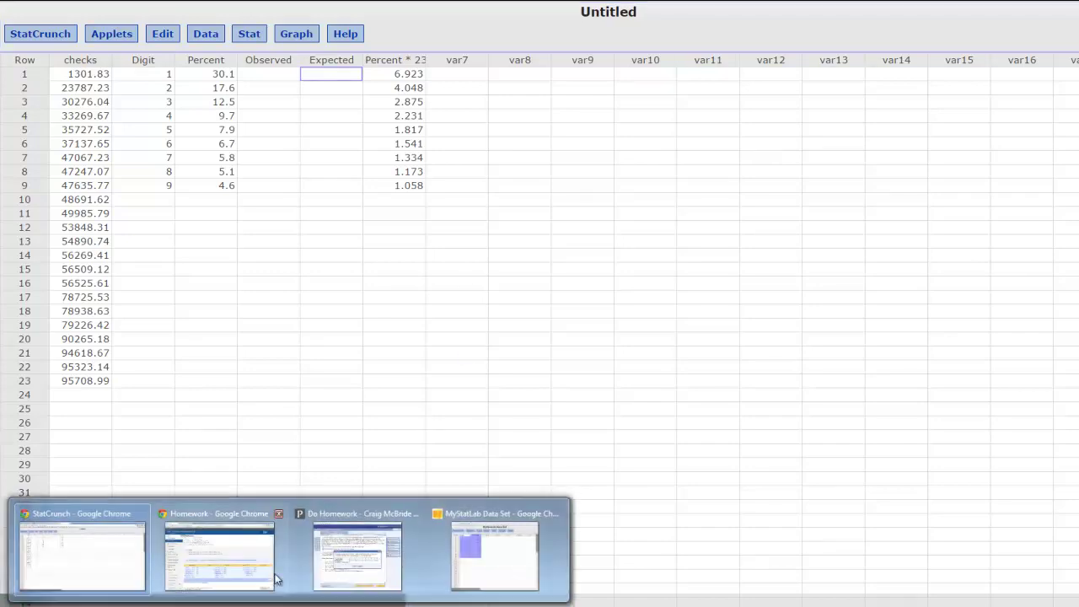
click(358, 557)
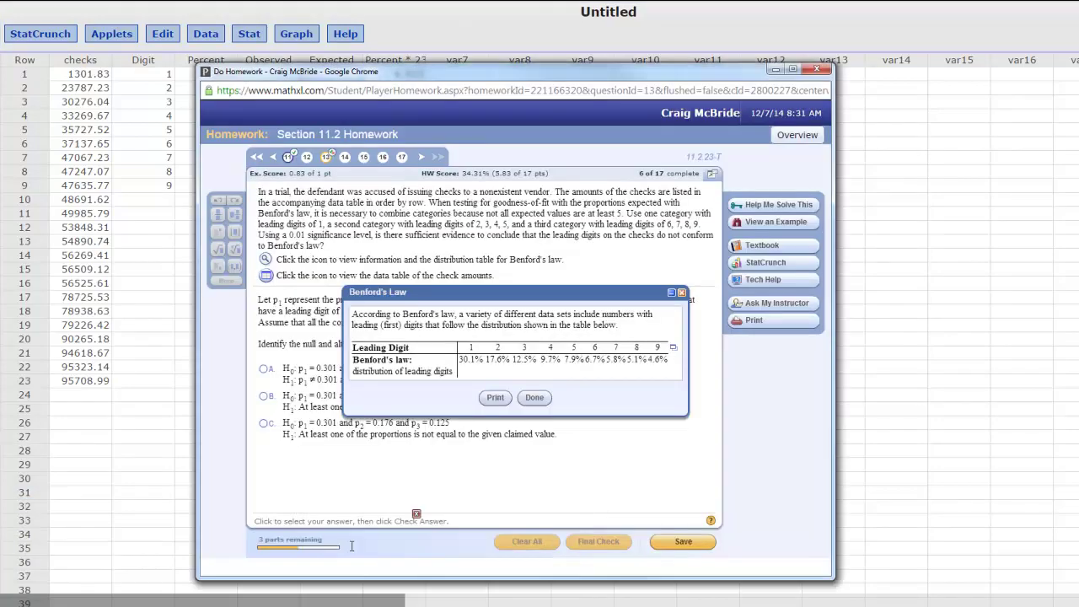
click(682, 293)
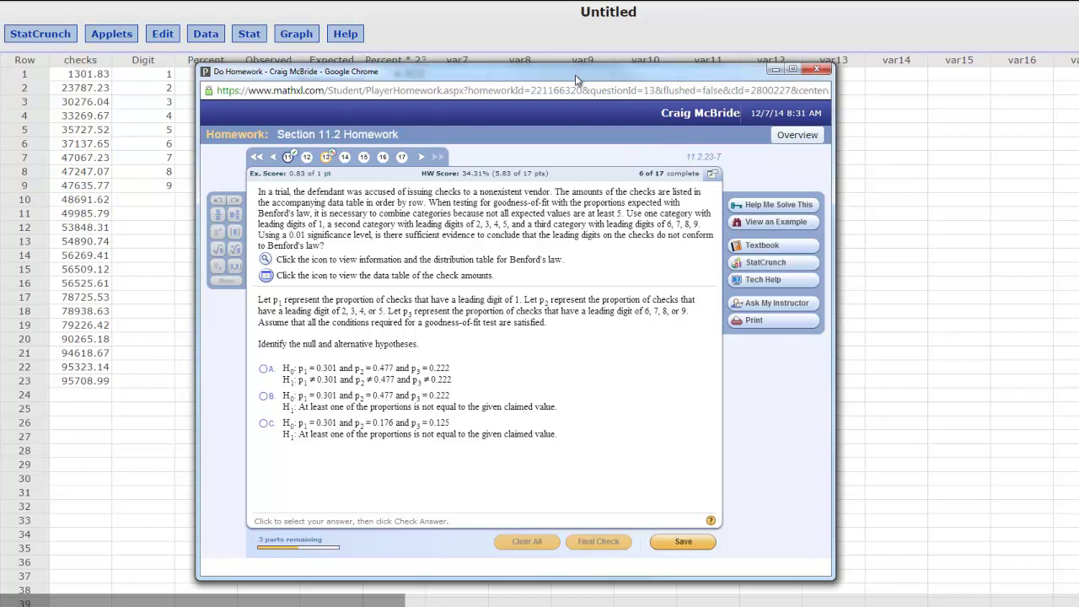
drag(573, 72, 903, 53)
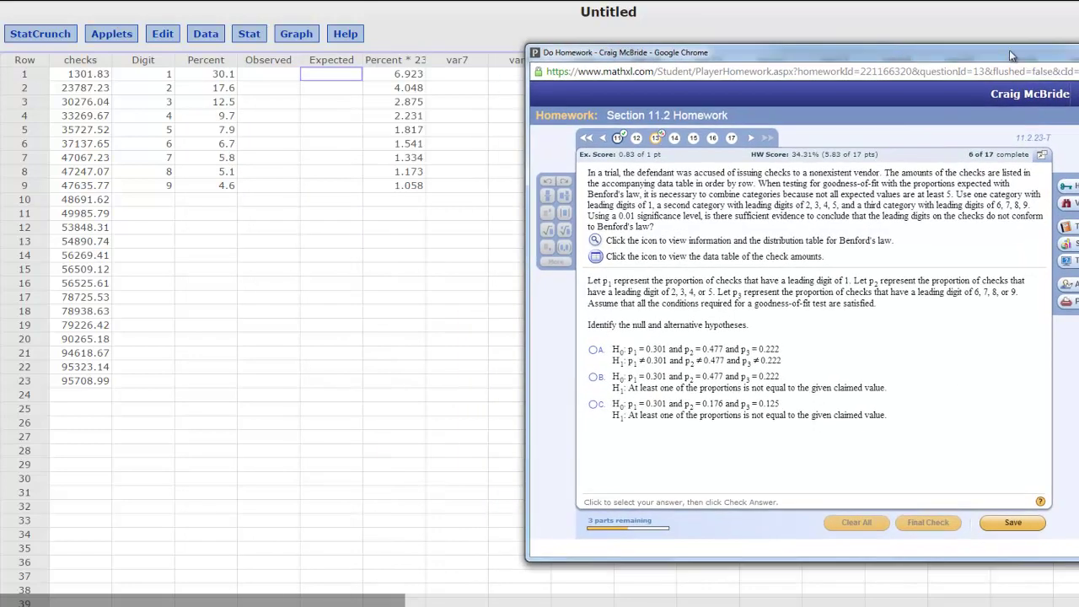
Rename var7 to 'Categories' and enter 1, 2-5 and 6-9 down it
click(474, 61)
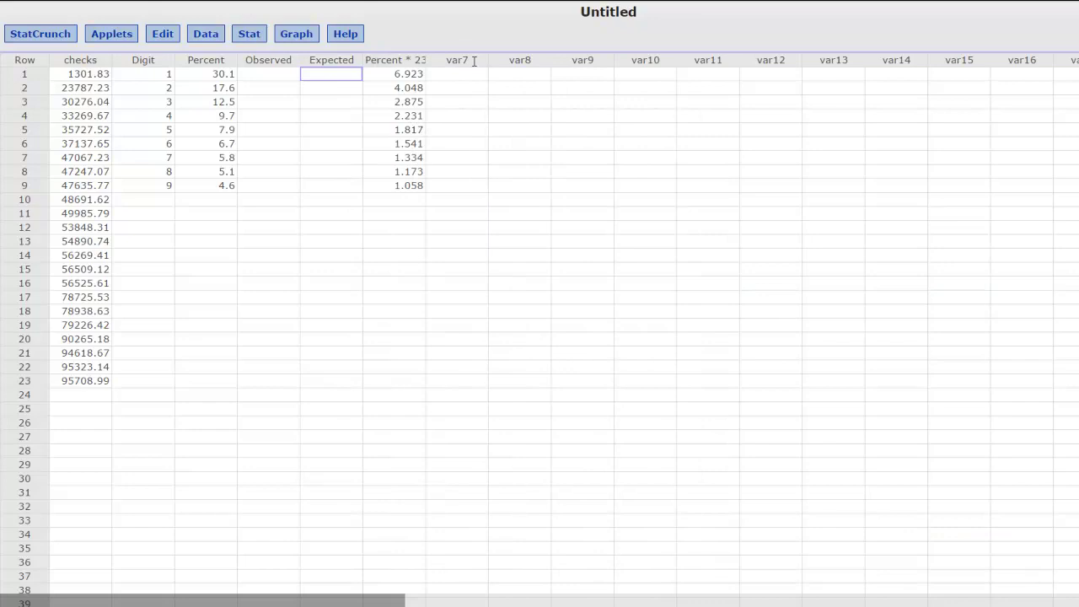
click(474, 60)
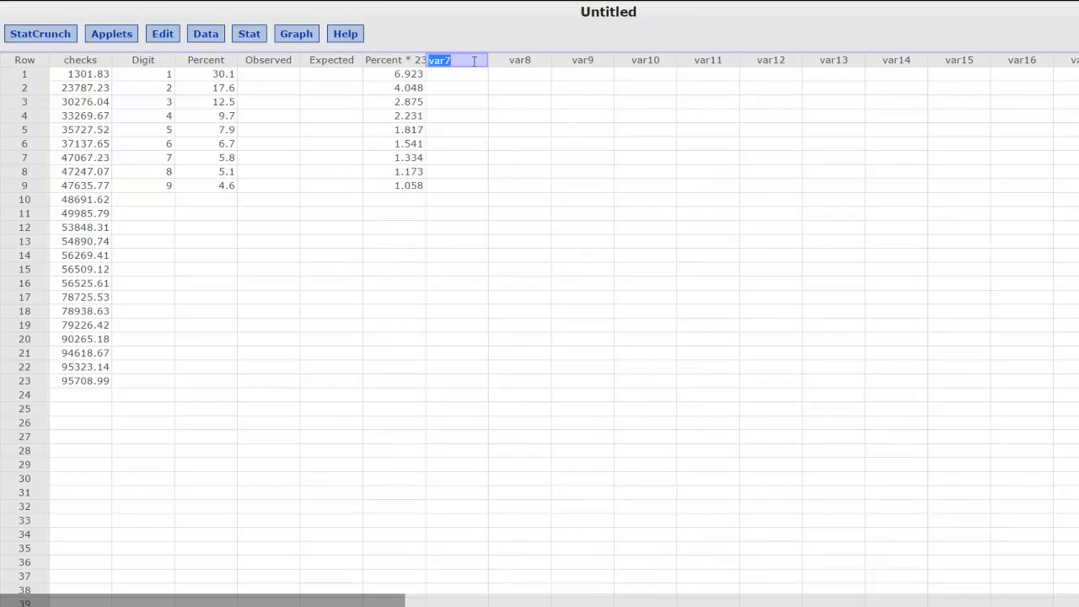
text(Categories)
key(BackSpace)
key(BackSpace)
key(BackSpace)
key(BackSpace)
text(ries)
key(Return)
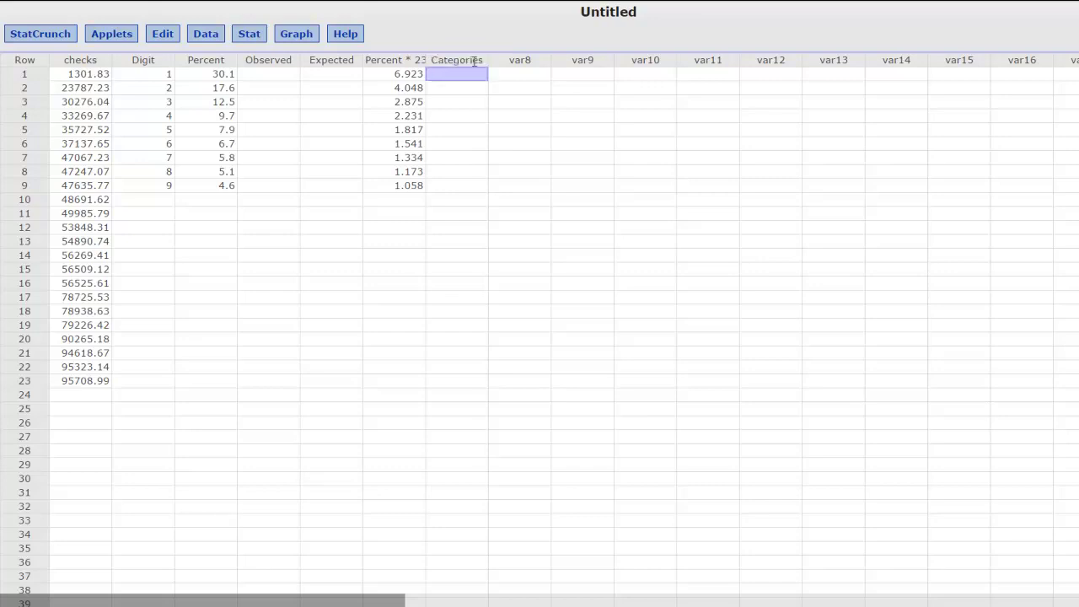
text(1)
key(Return)
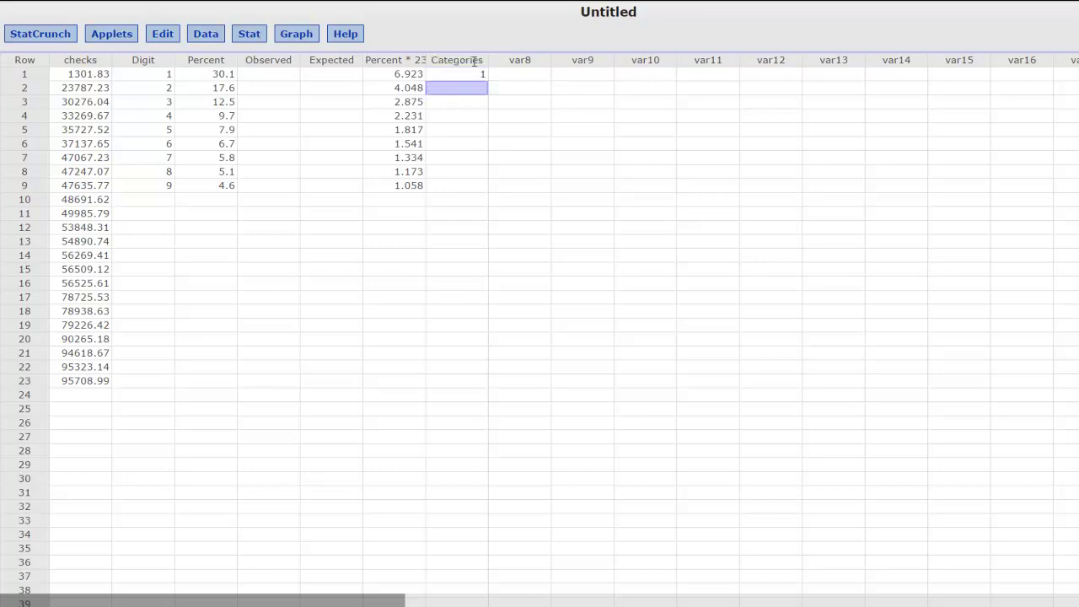
text(2-5)
key(Return)
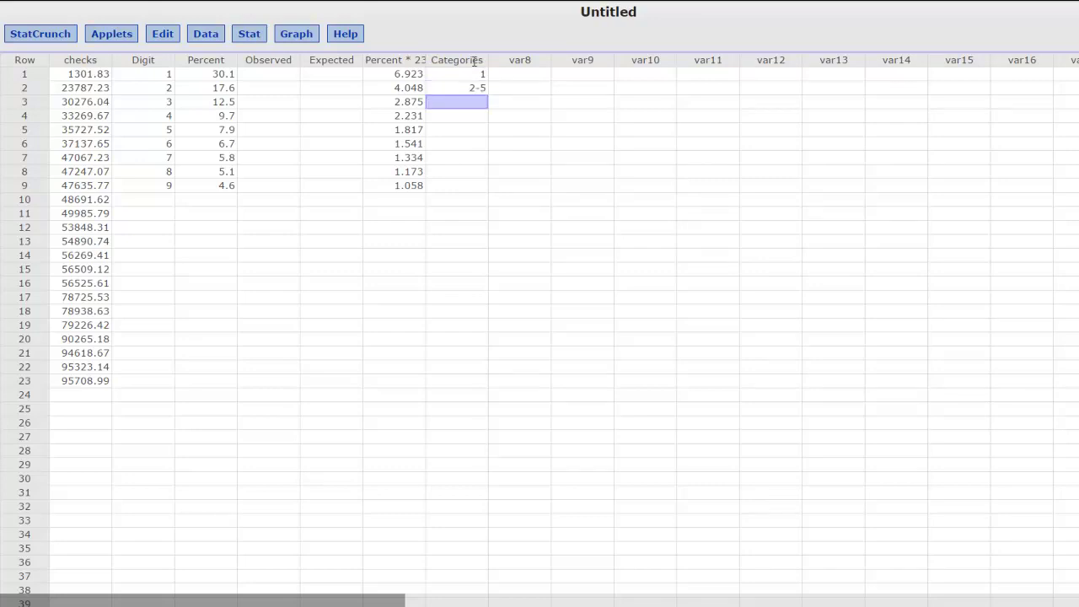
text(6-9)
key(Return)
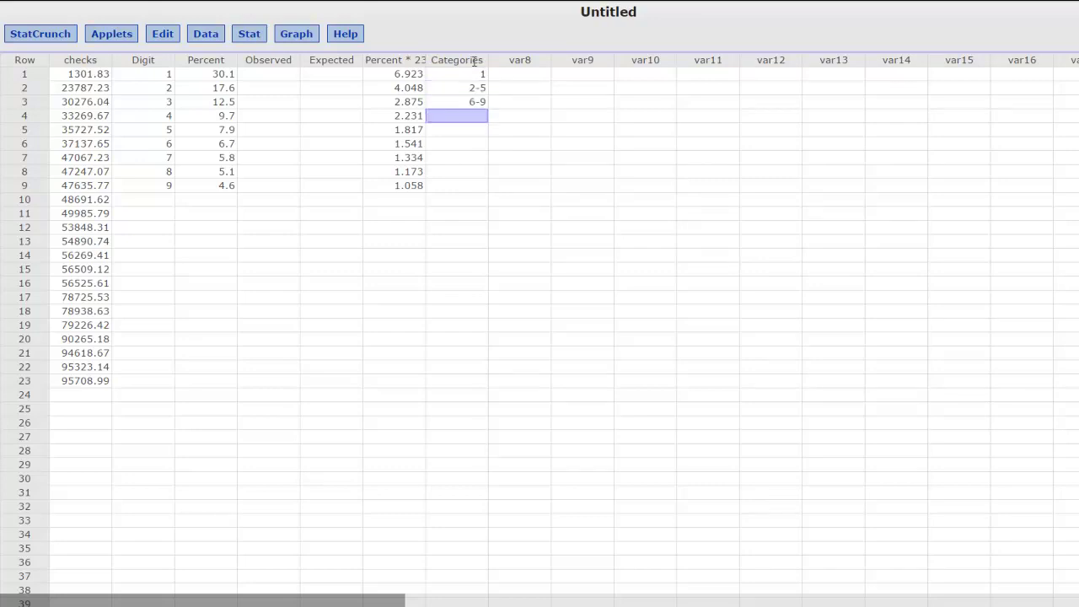
Enter the proportion 0.301 in var8 row 1
click(518, 72)
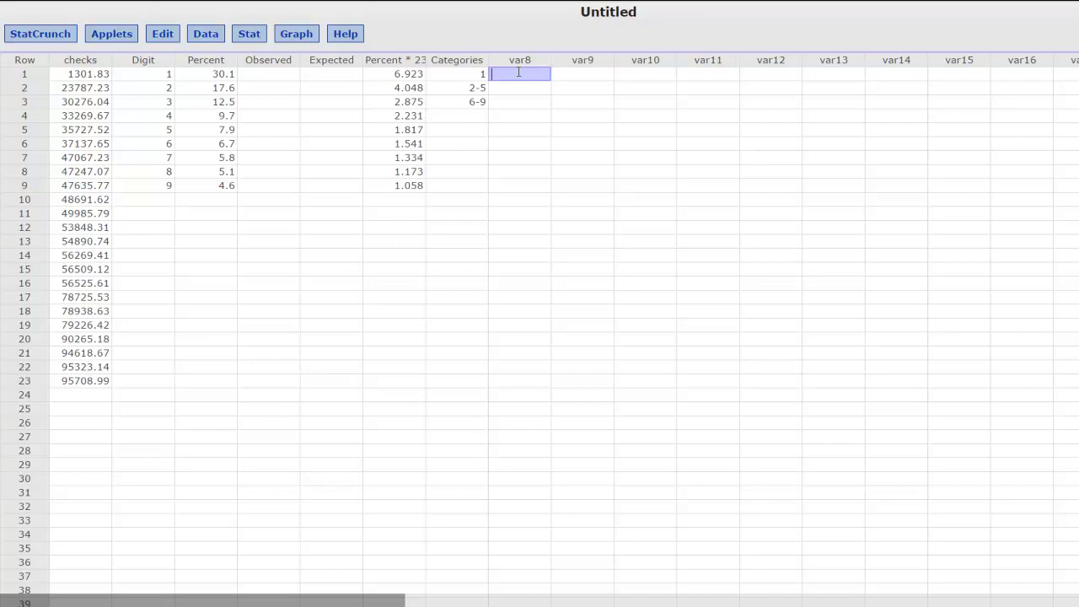
text(0.301)
key(Return)
Copy the digit 2–5 percentages into var12 and the digit 6–9 percentages into var13
click(202, 89)
drag(204, 101, 206, 132)
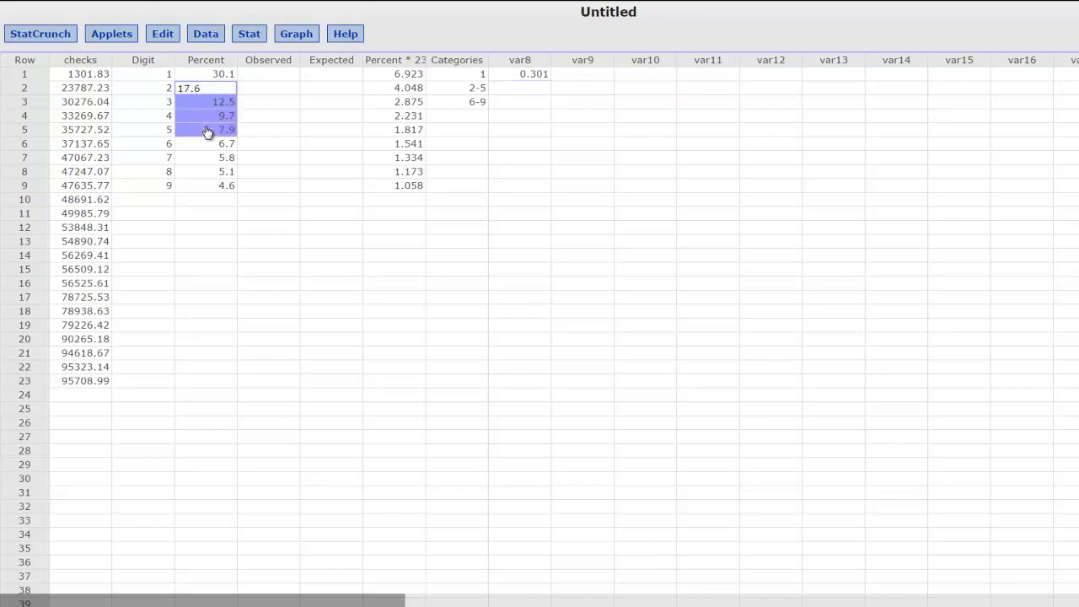
click(774, 73)
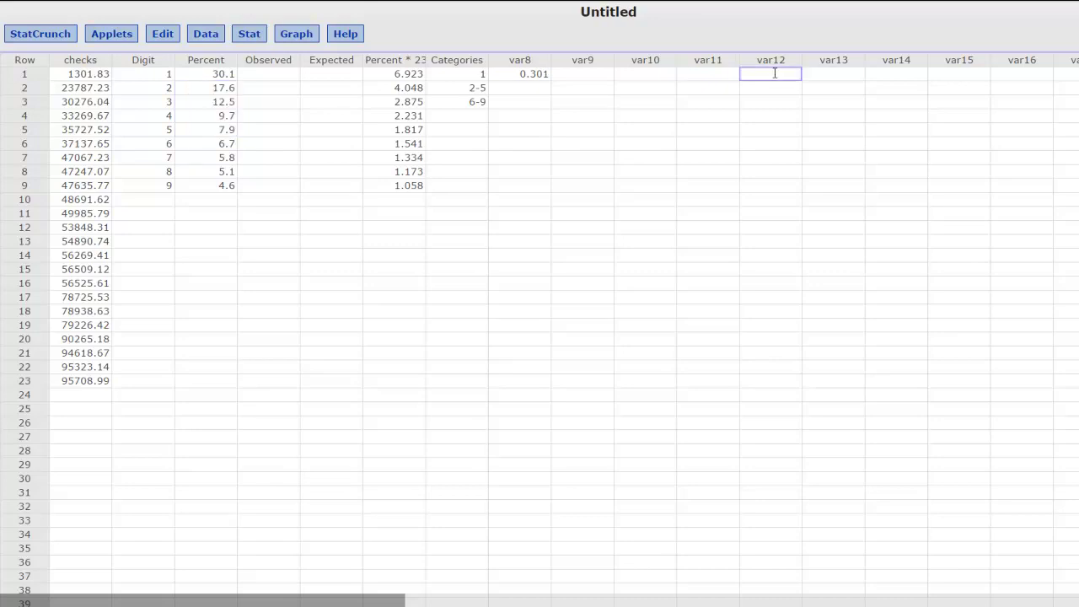
text(17.6 12.5 9.7 7.9)
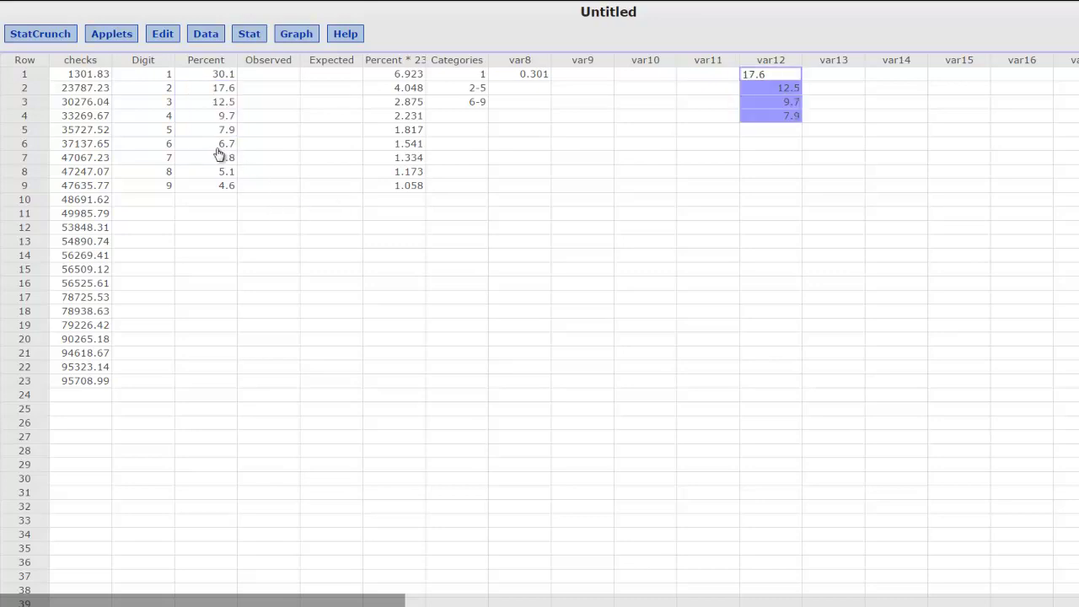
drag(214, 148, 215, 189)
key(ctrl+c)
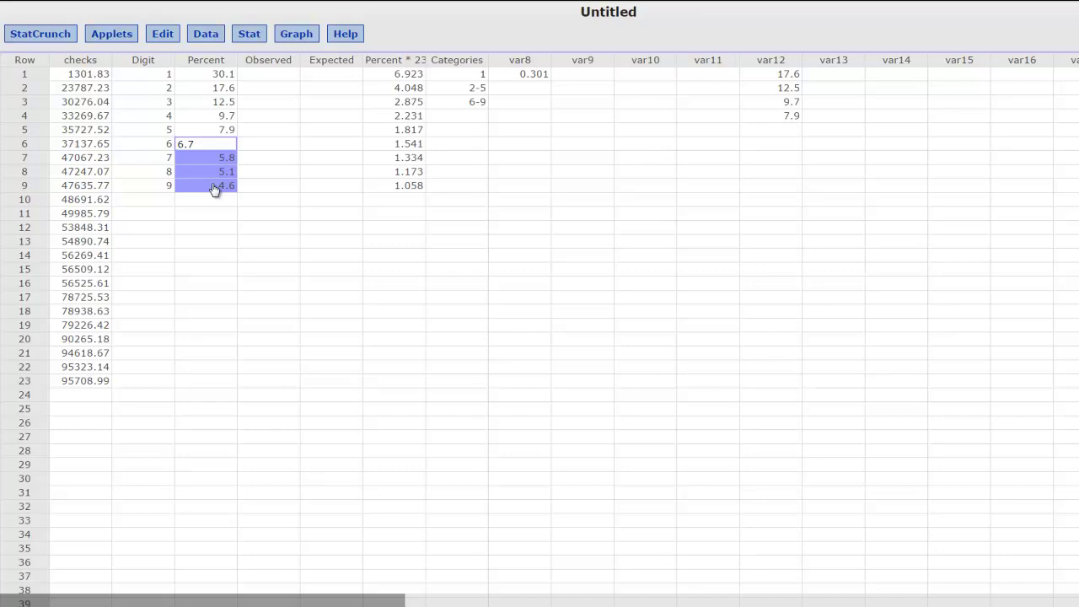
click(838, 73)
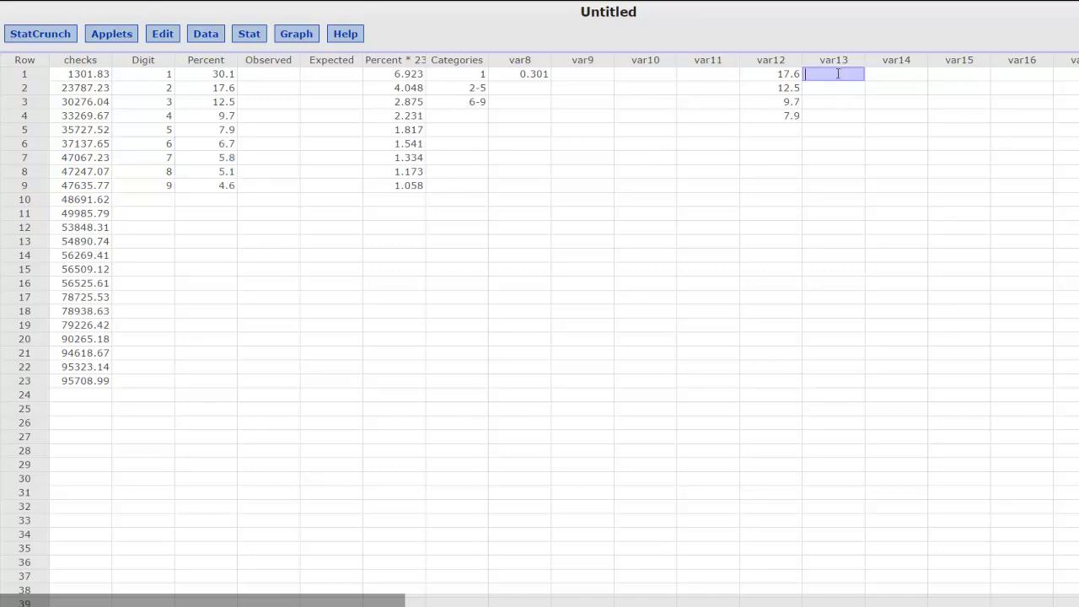
key(ctrl+v)
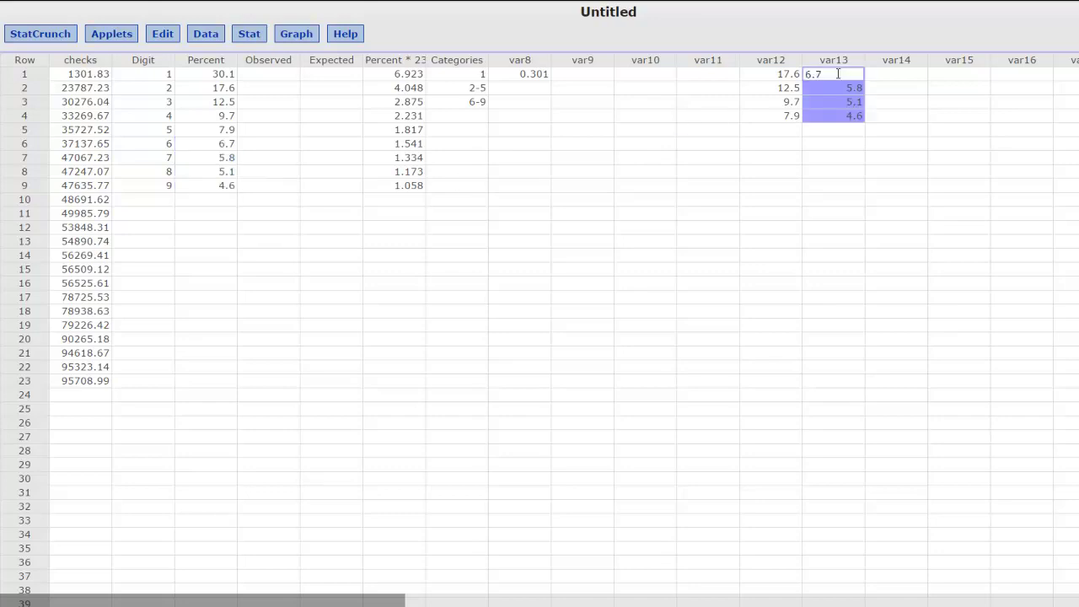
click(768, 157)
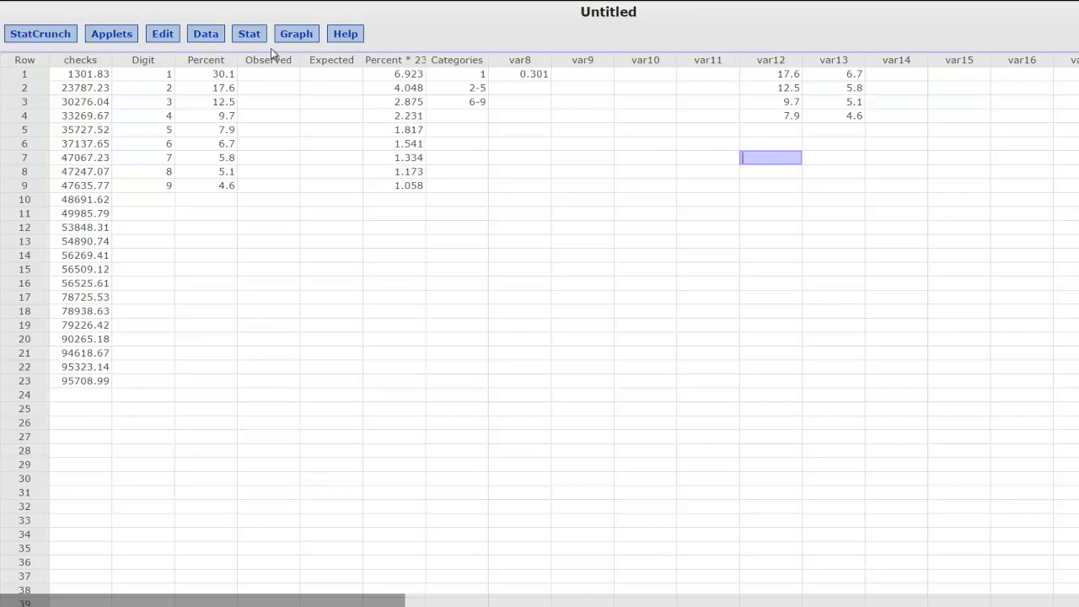
Run Summary Stats > Columns on var12 and var13 with Sum as the only statistic
click(249, 38)
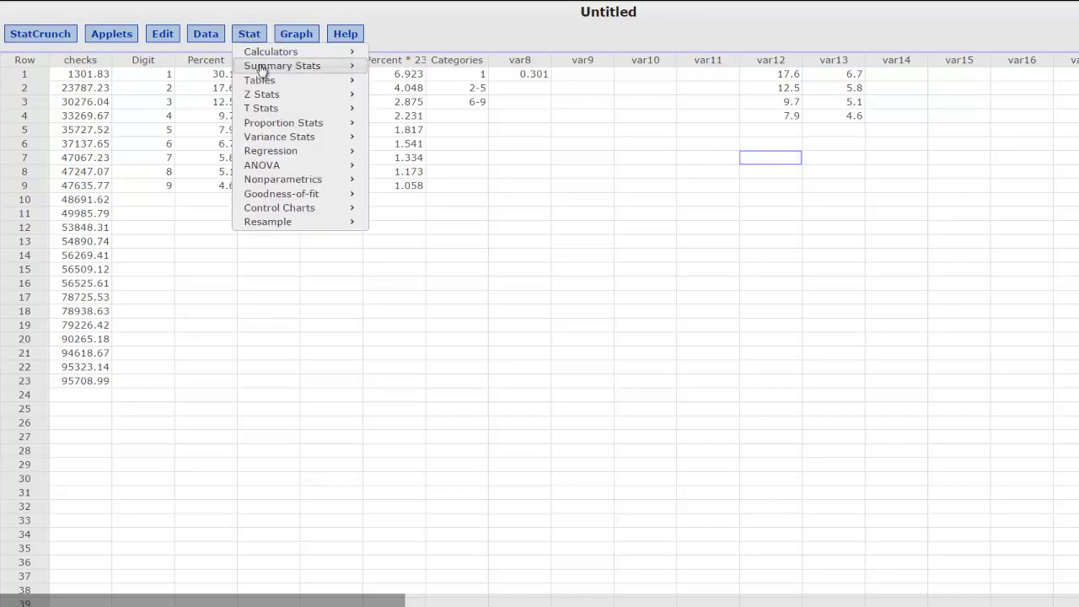
mouse_move(287, 66)
click(390, 70)
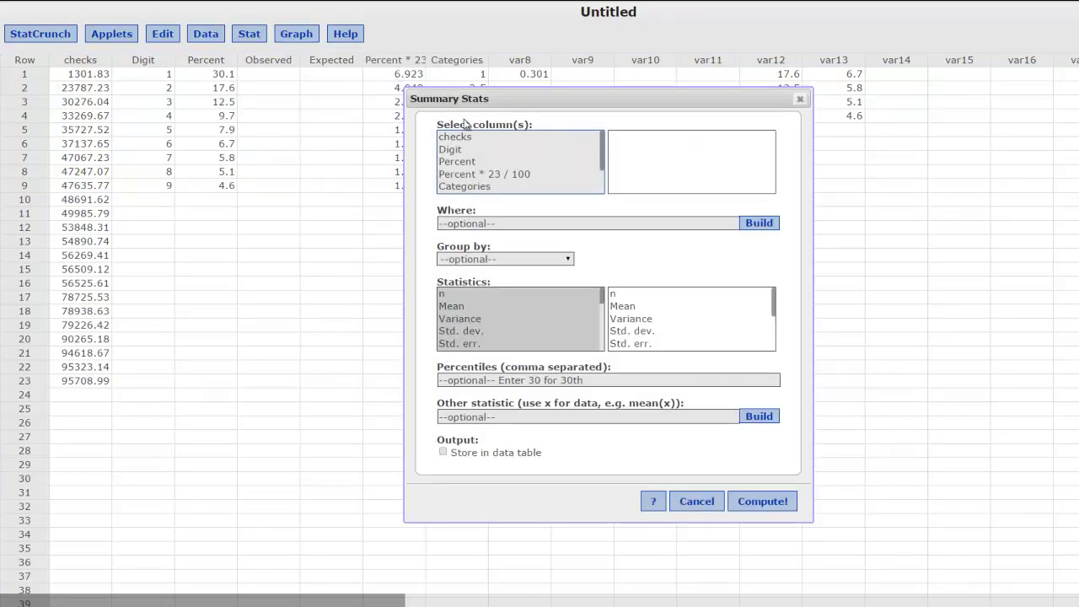
drag(602, 147, 601, 170)
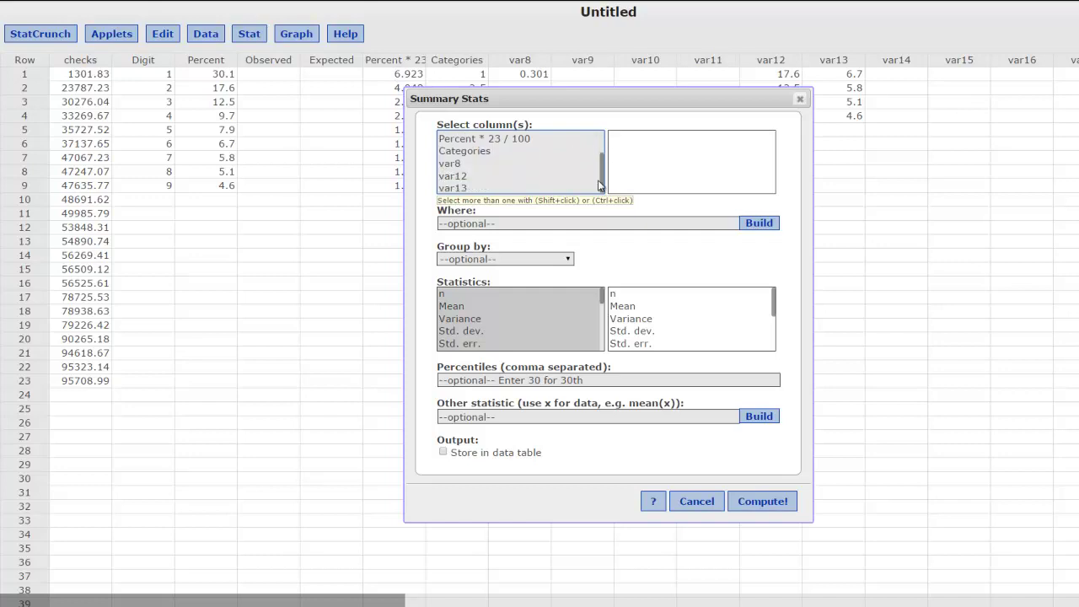
click(464, 177)
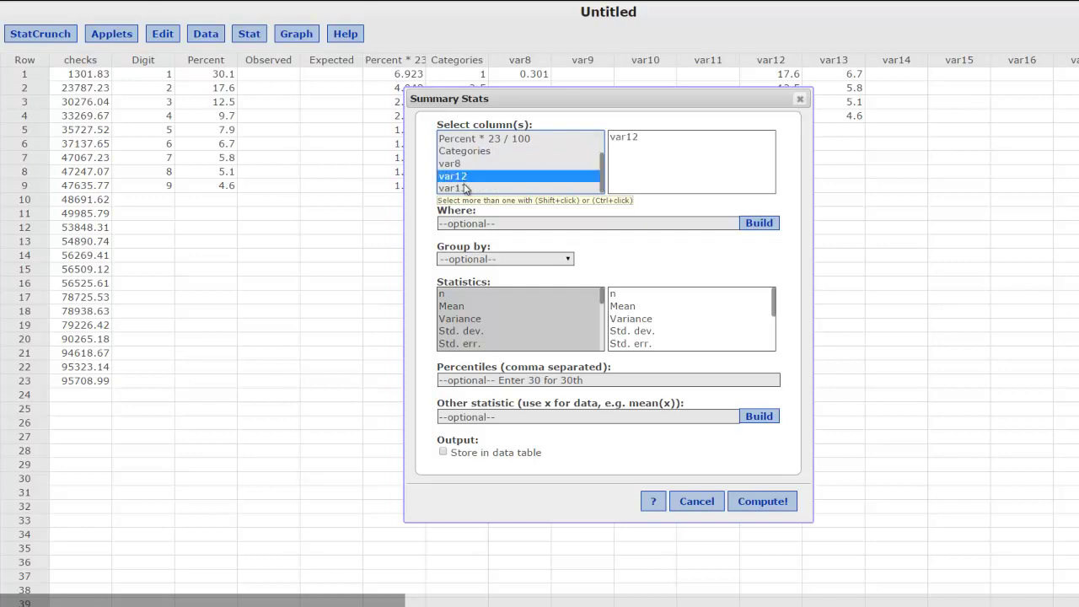
shift+click(466, 187)
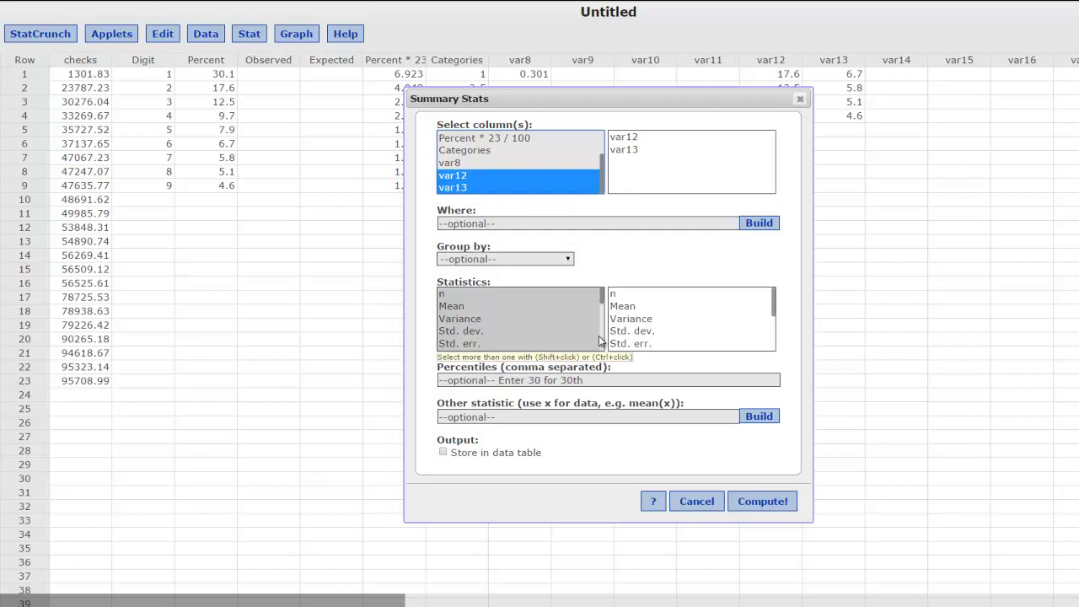
scroll(602, 341, down, 2)
drag(540, 301, 541, 321)
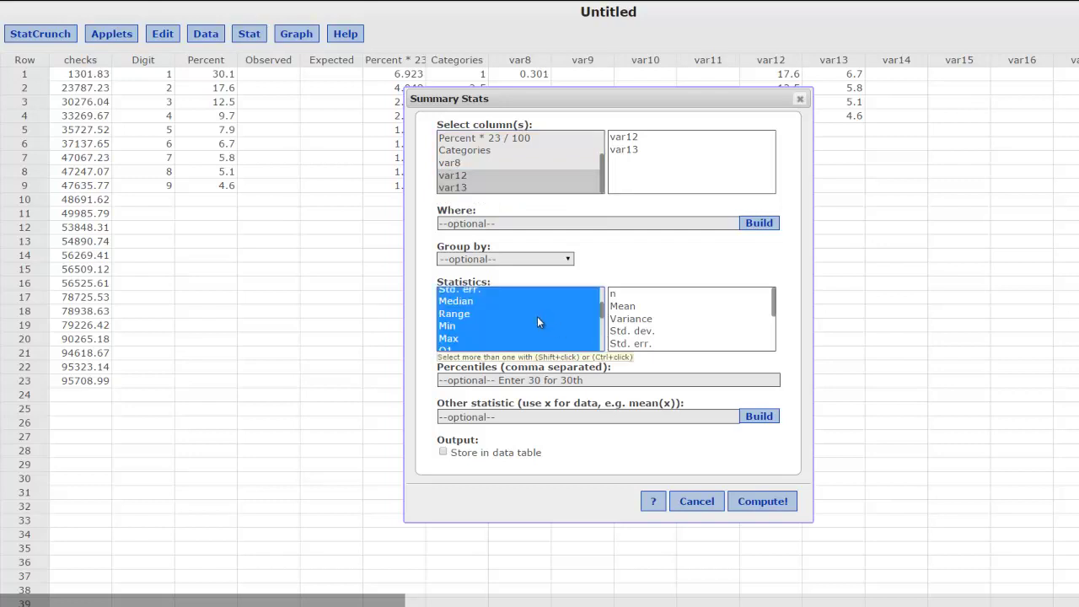
click(537, 317)
scroll(537, 316, down, 2)
click(452, 313)
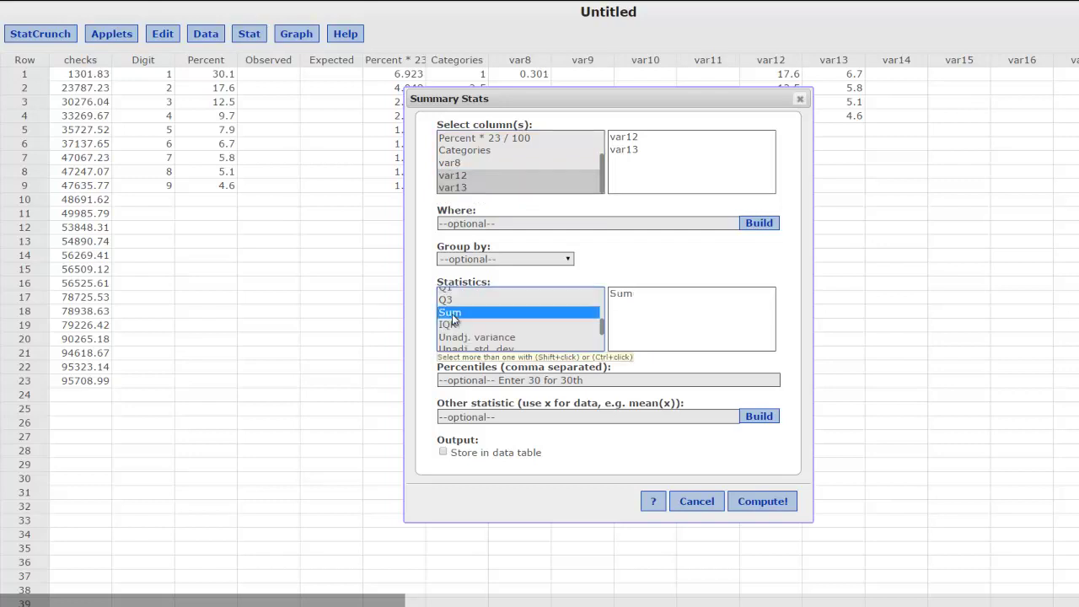
click(768, 507)
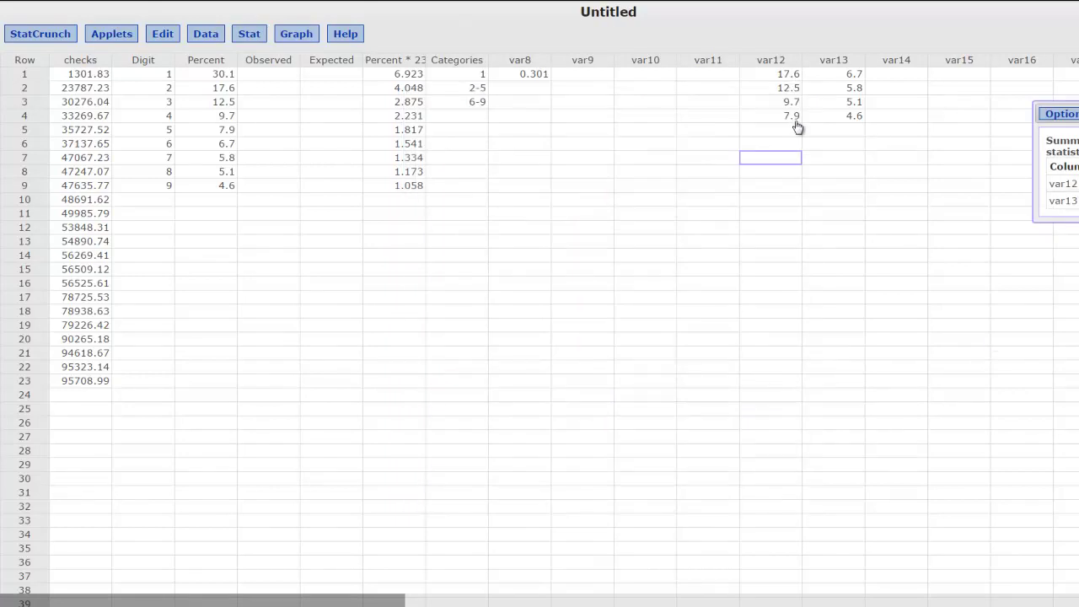
Enter 0.477 and 0.222 in var8 as the 2-5 and 6-9 category proportions
click(531, 86)
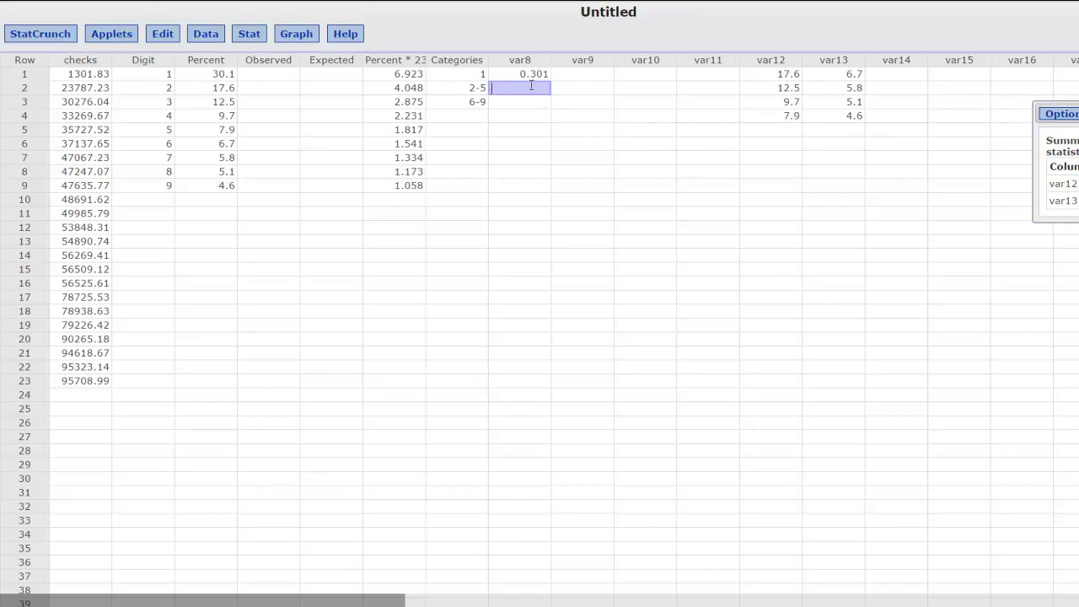
text(.477)
click(530, 102)
text(.222)
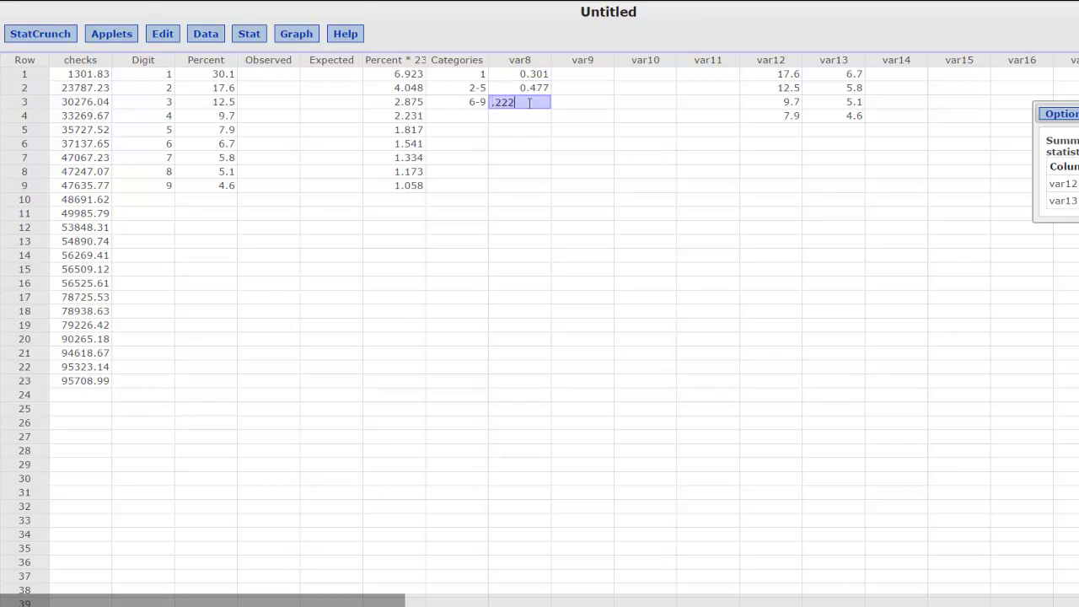
key(Return)
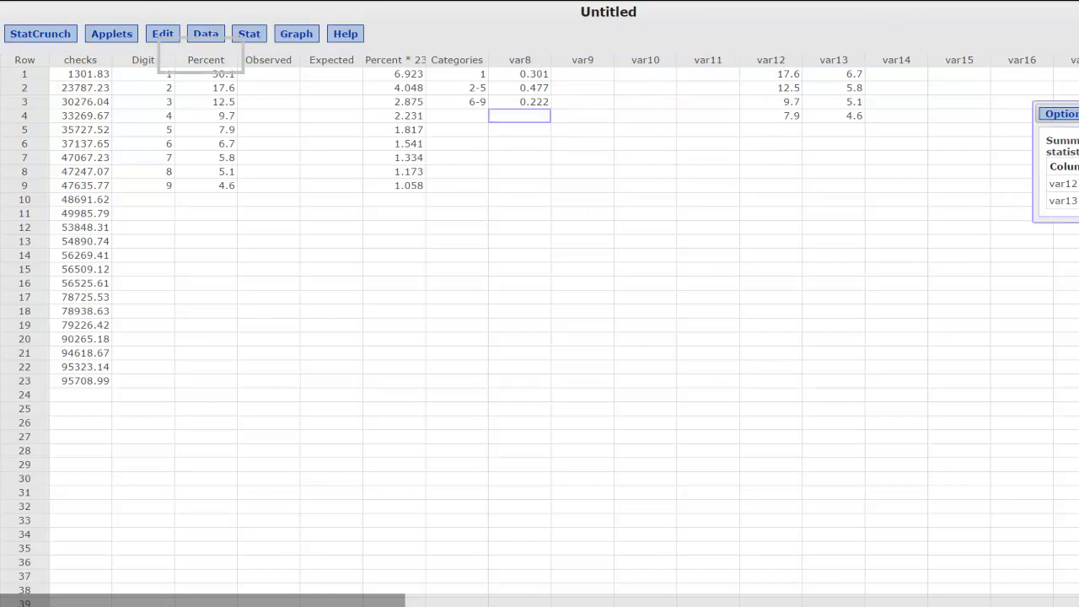
Rename the var8 column to percents
click(872, 166)
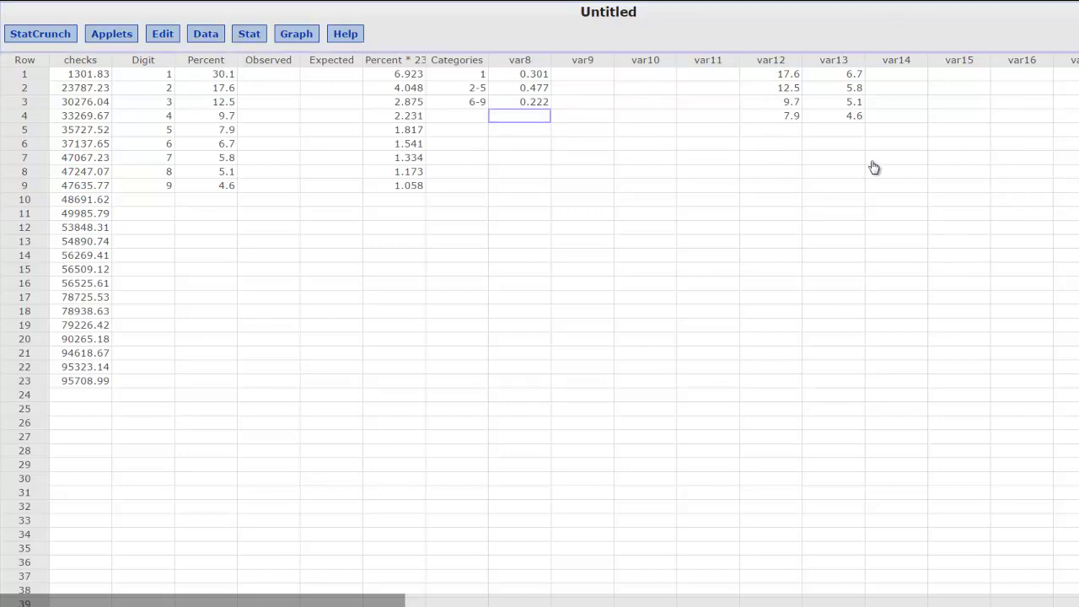
click(544, 63)
key(BackSpace)
key(BackSpace)
key(BackSpace)
key(BackSpace)
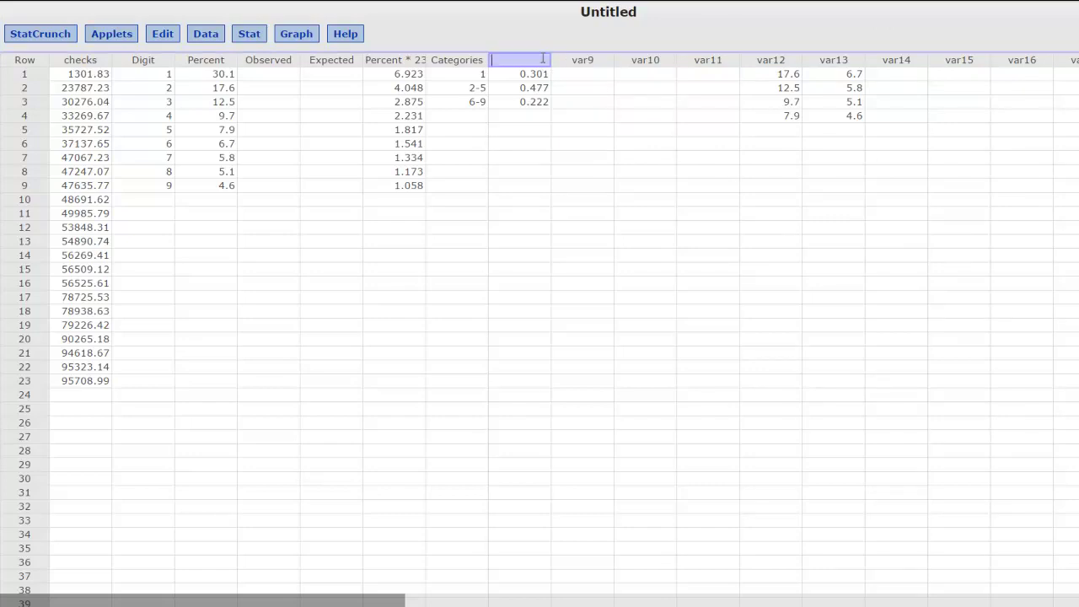
text(perce)
text(nts)
key(Return)
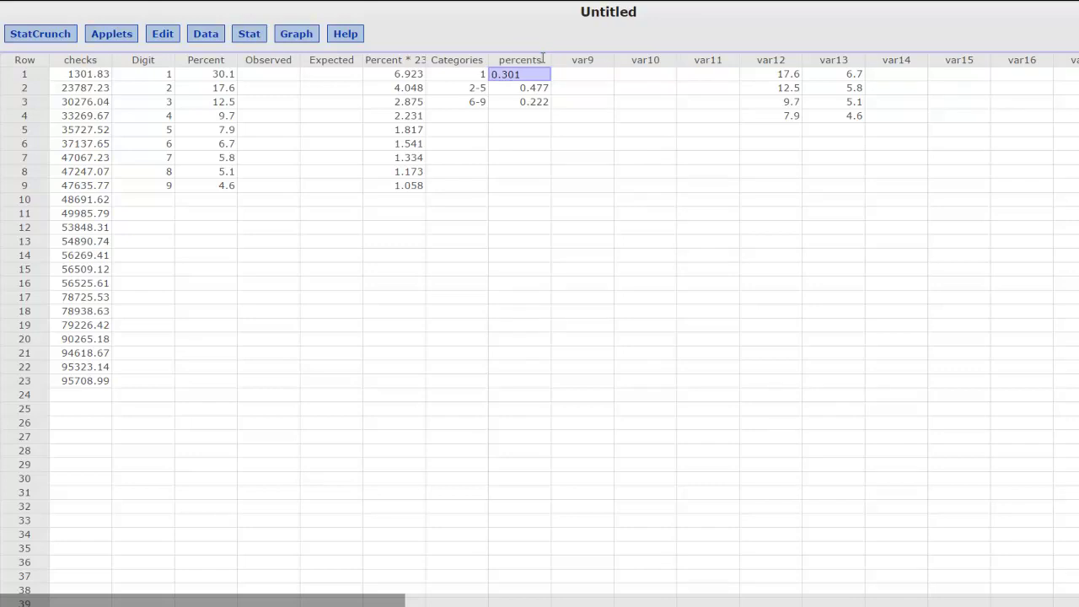
click(548, 145)
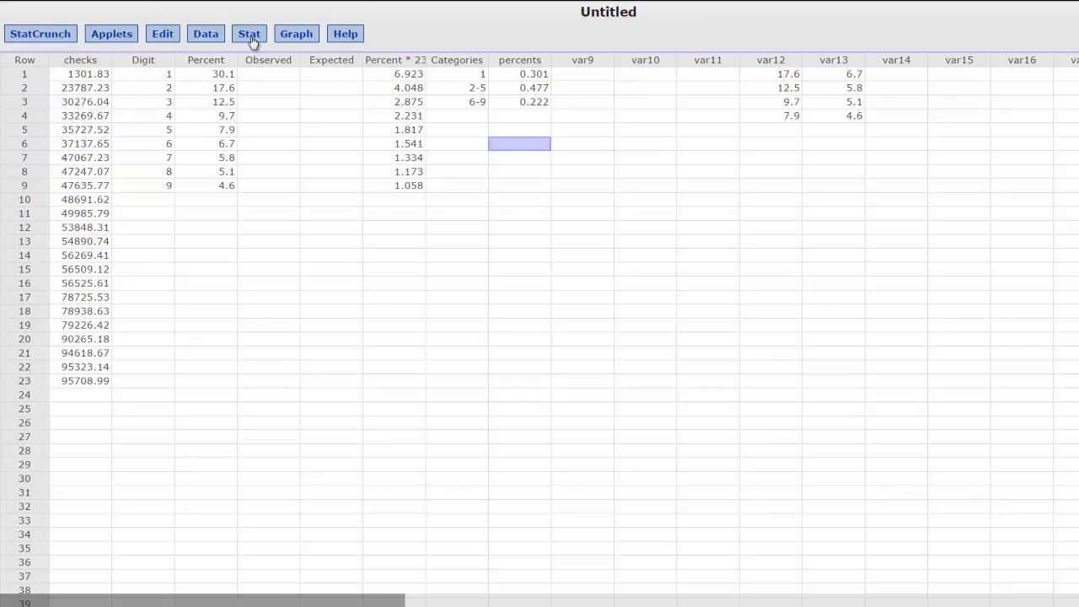
Compute a new column from the expression percents*23, giving expected counts 6.923, 10.971 and 5.106
click(209, 37)
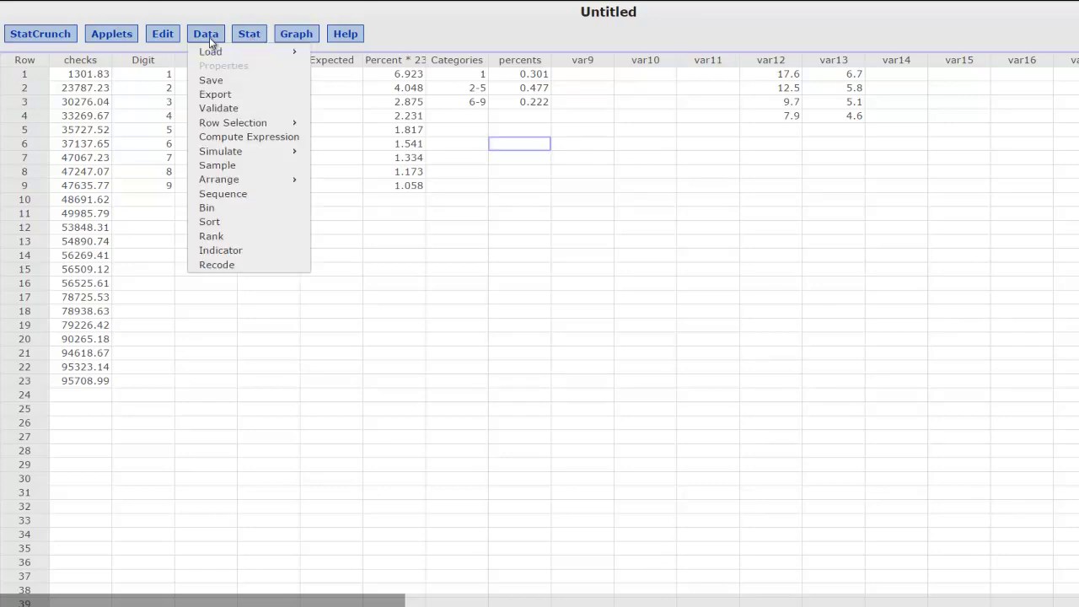
click(226, 138)
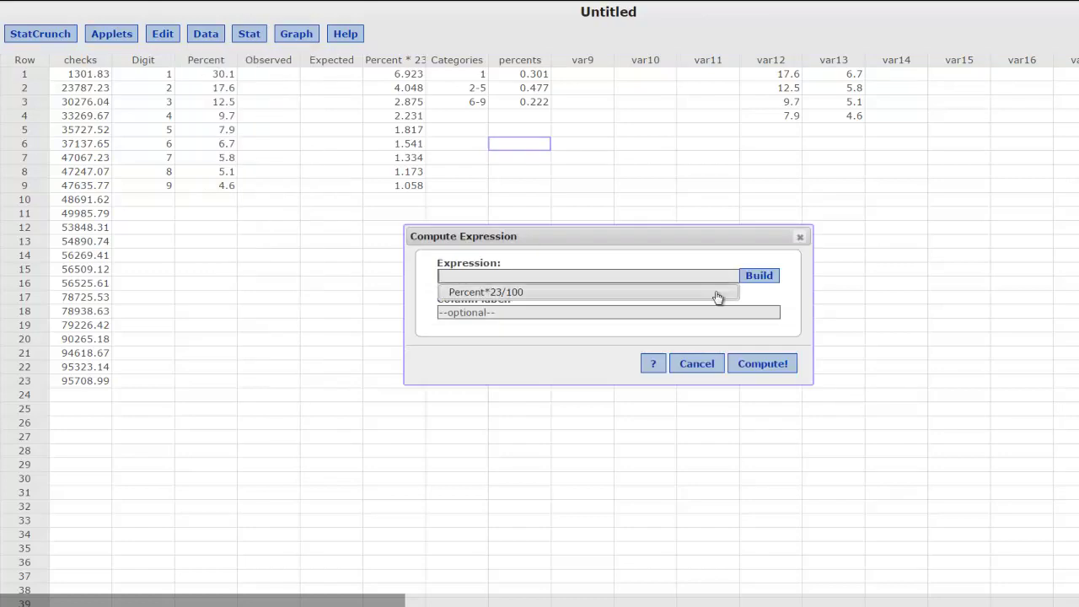
click(759, 277)
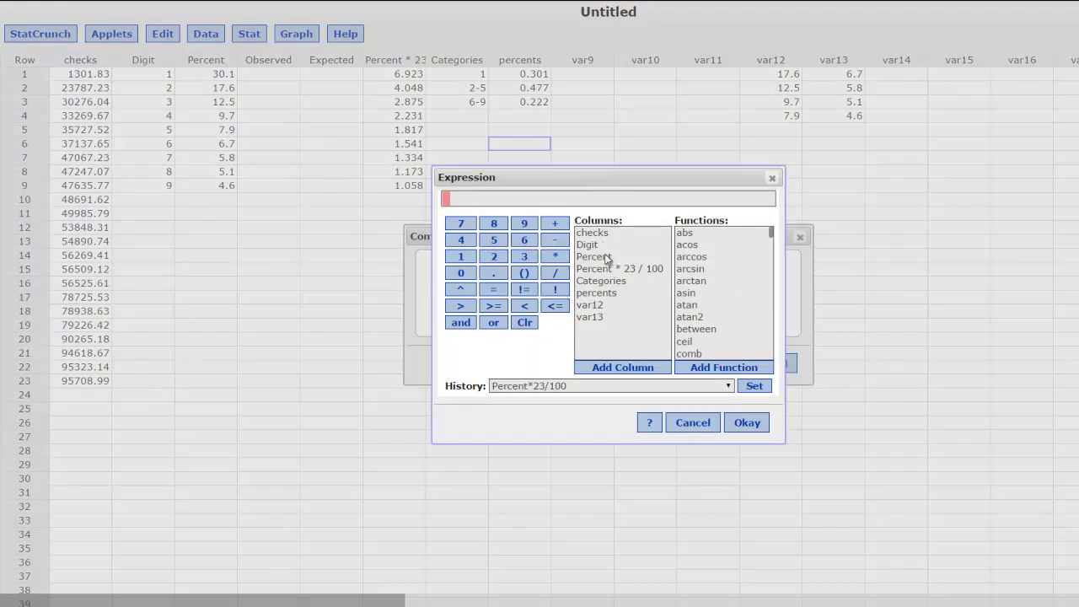
click(603, 293)
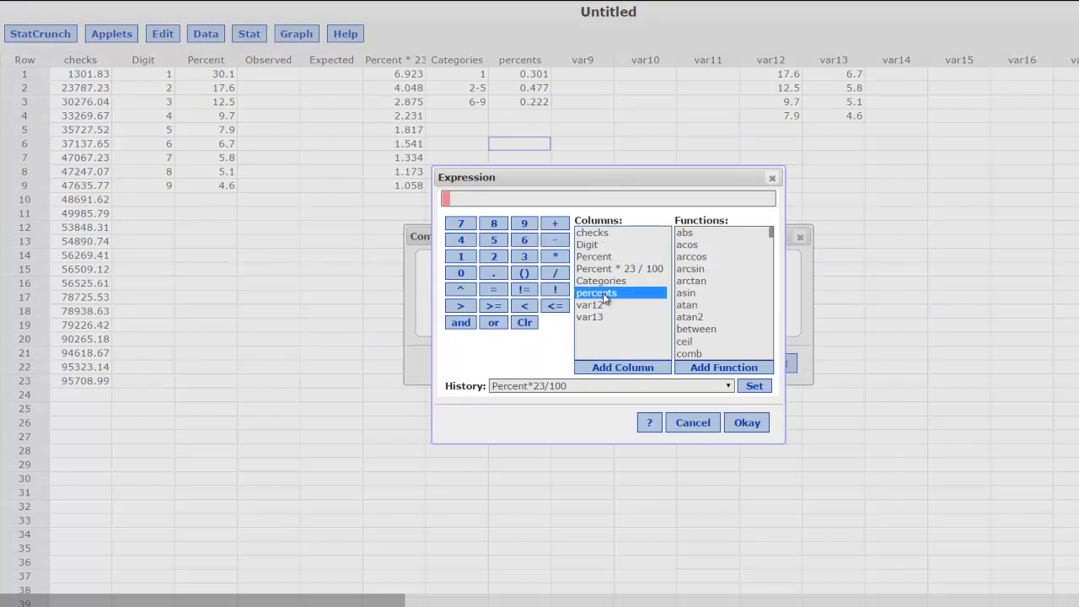
click(625, 367)
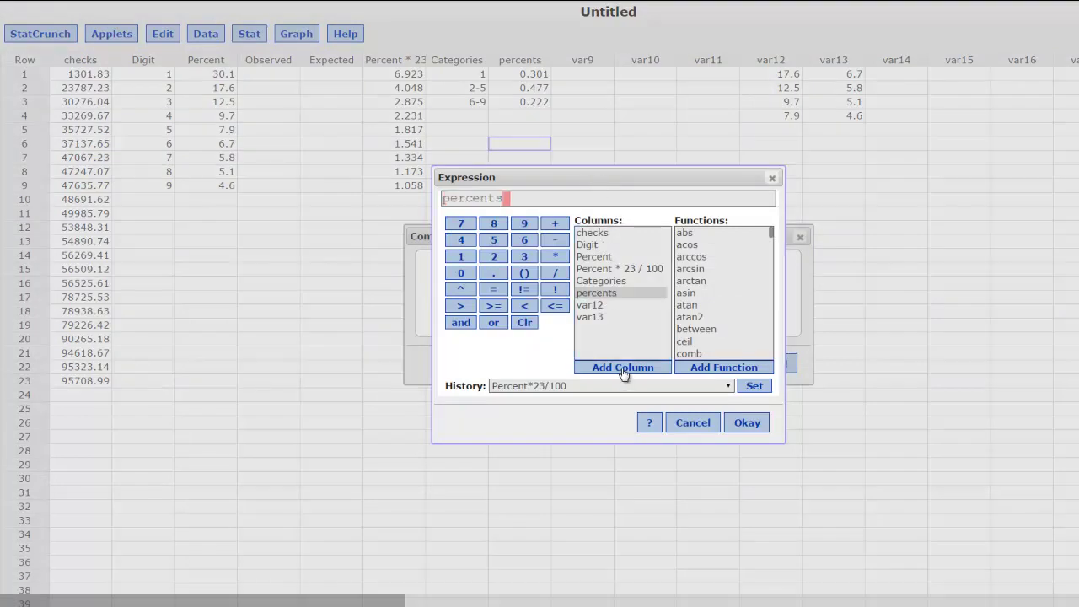
click(554, 256)
click(495, 257)
click(522, 258)
click(749, 425)
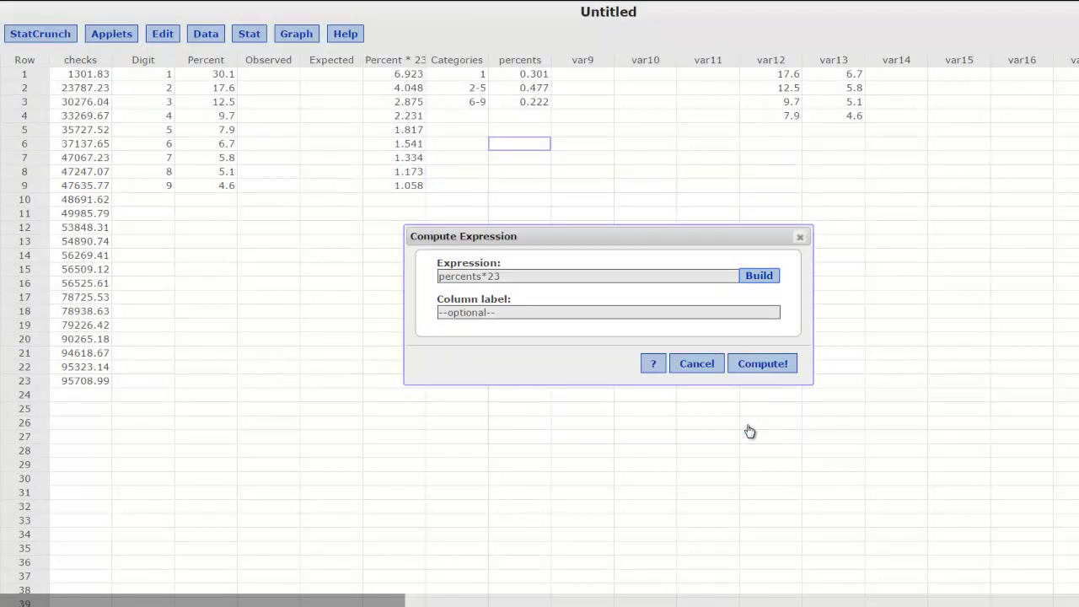
click(753, 369)
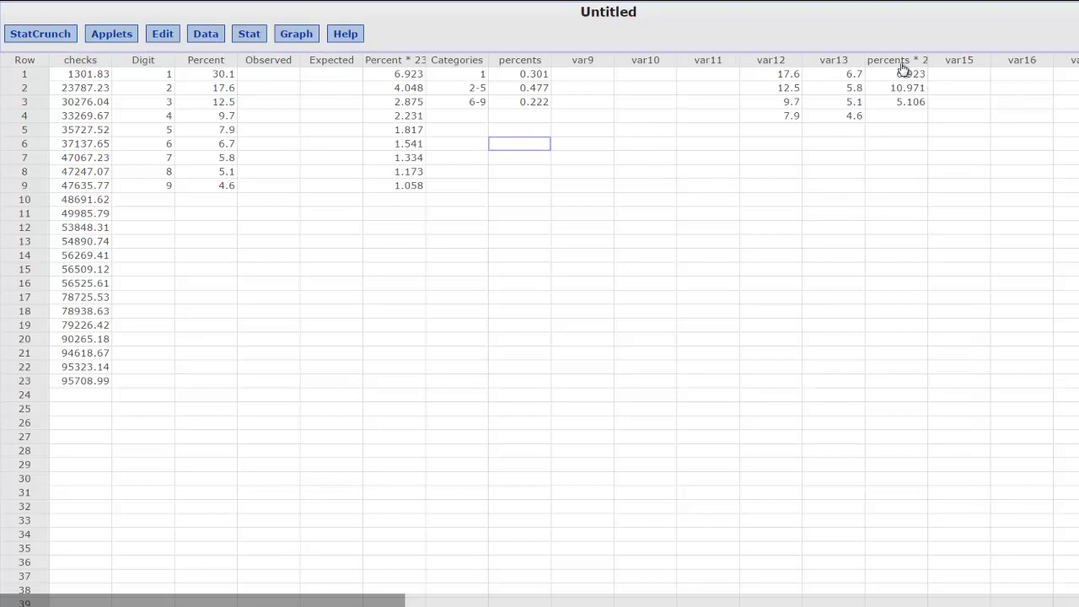
Copy the three percents * 23 values into Expected rows 1–3
drag(904, 76, 906, 110)
key(ctrl+c)
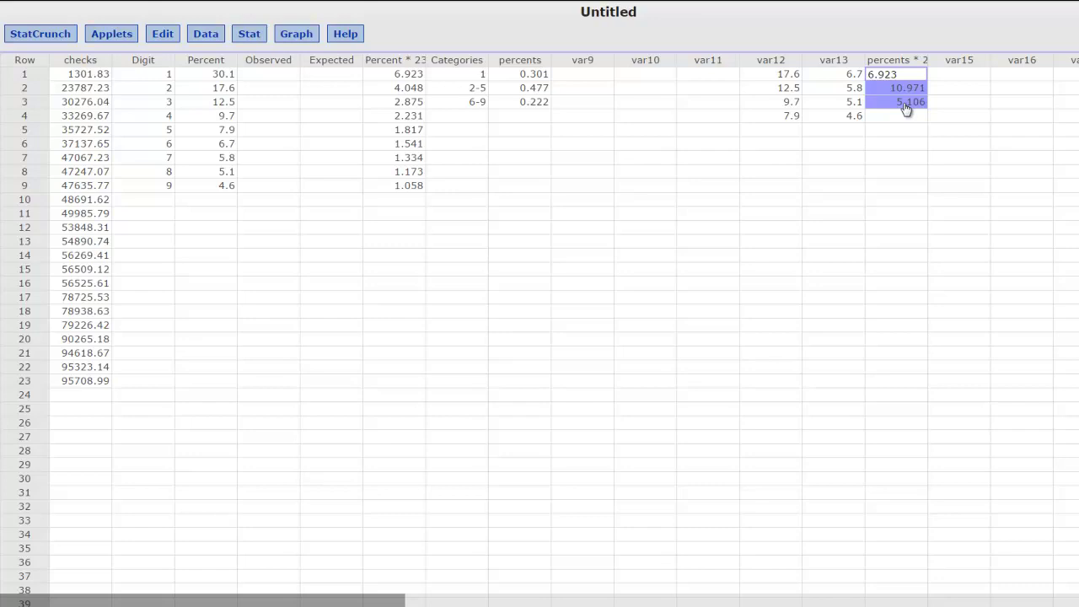
click(324, 74)
key(ctrl+v)
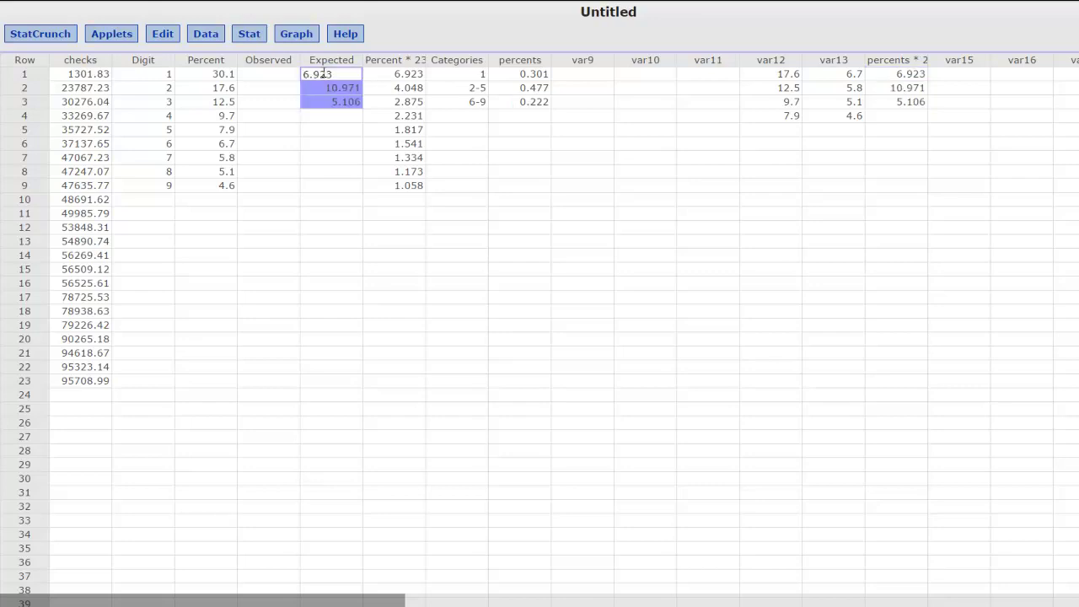
click(554, 141)
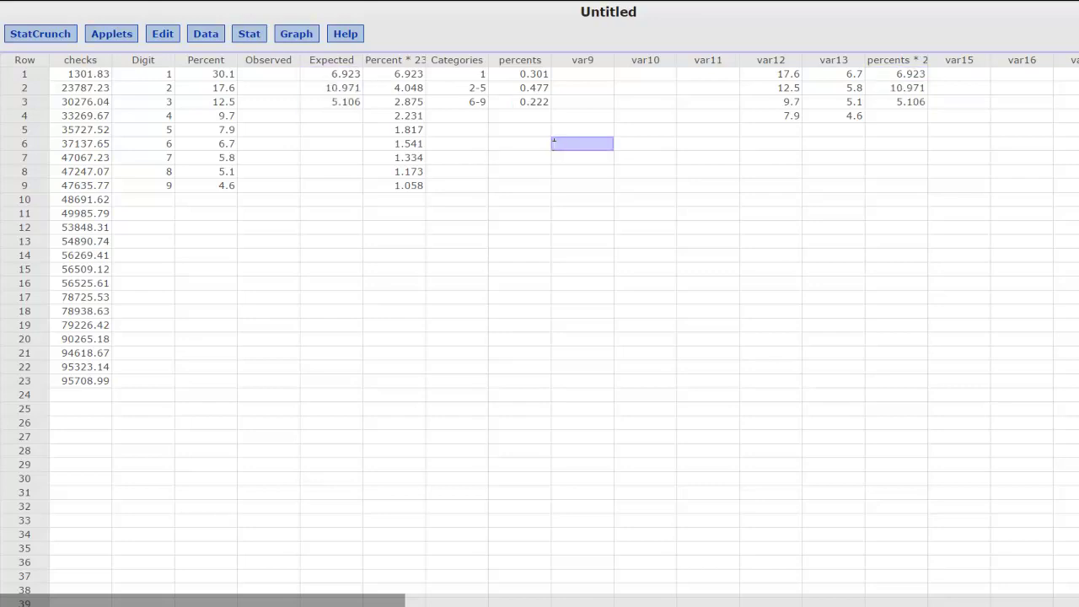
Count the checks with leading digit 1 and enter 1 in Observed row 1
click(274, 73)
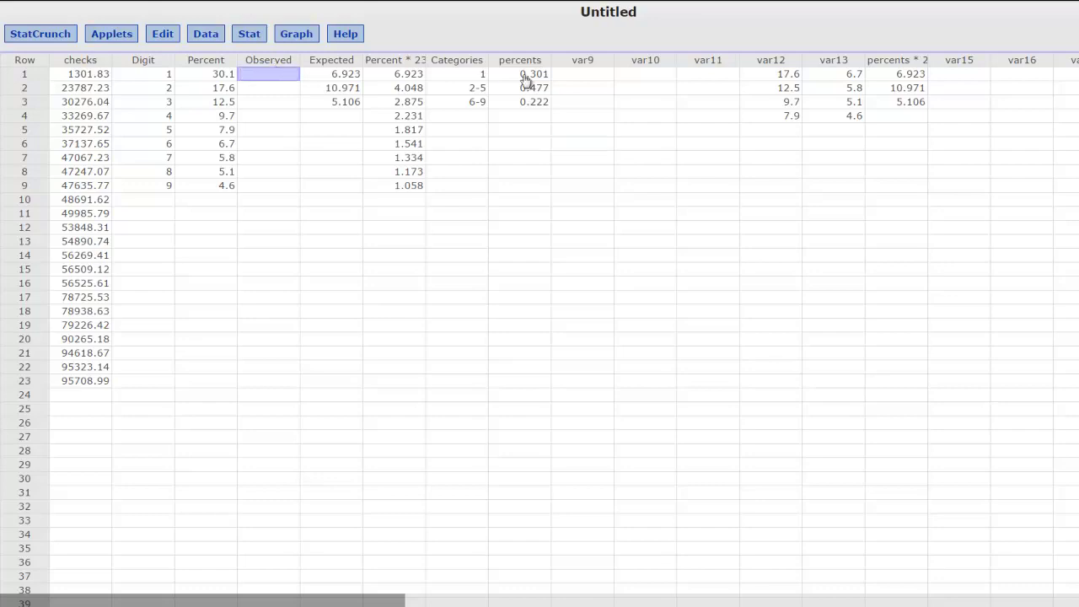
click(466, 75)
click(274, 74)
click(95, 63)
drag(95, 76, 93, 387)
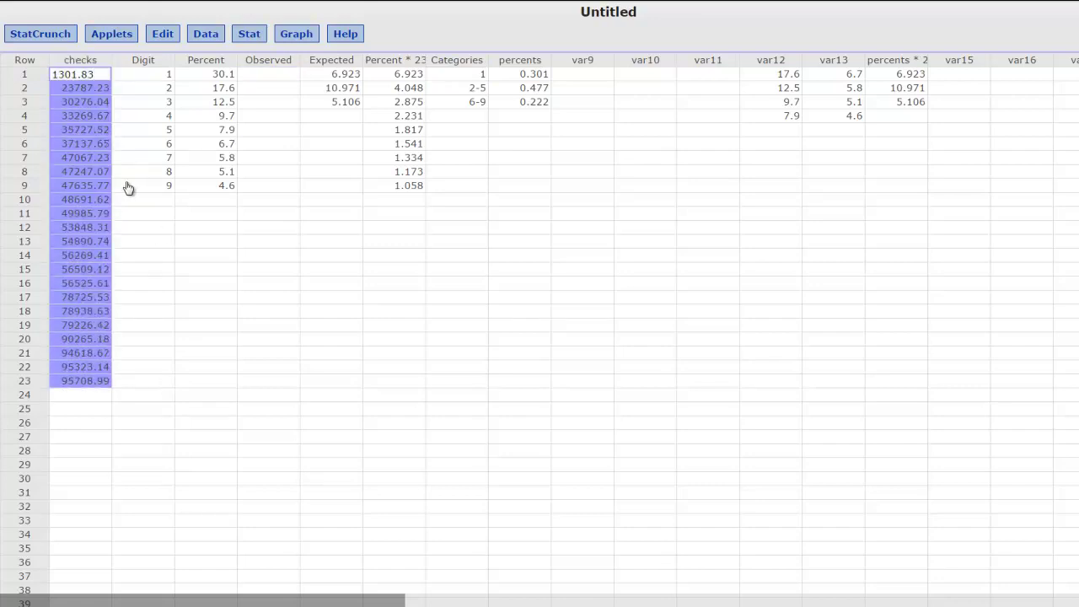
click(285, 147)
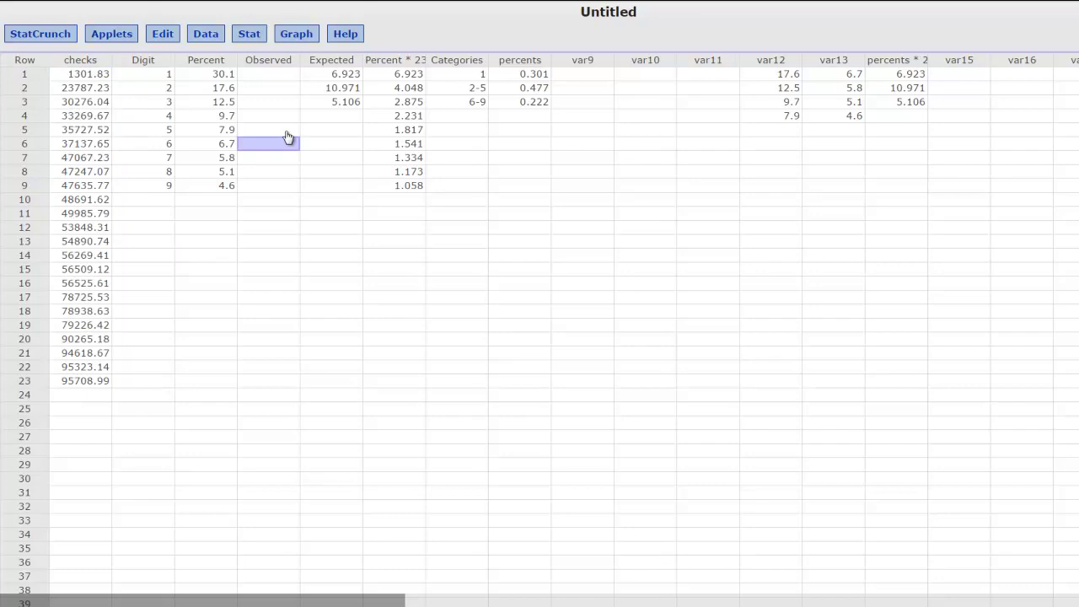
click(286, 76)
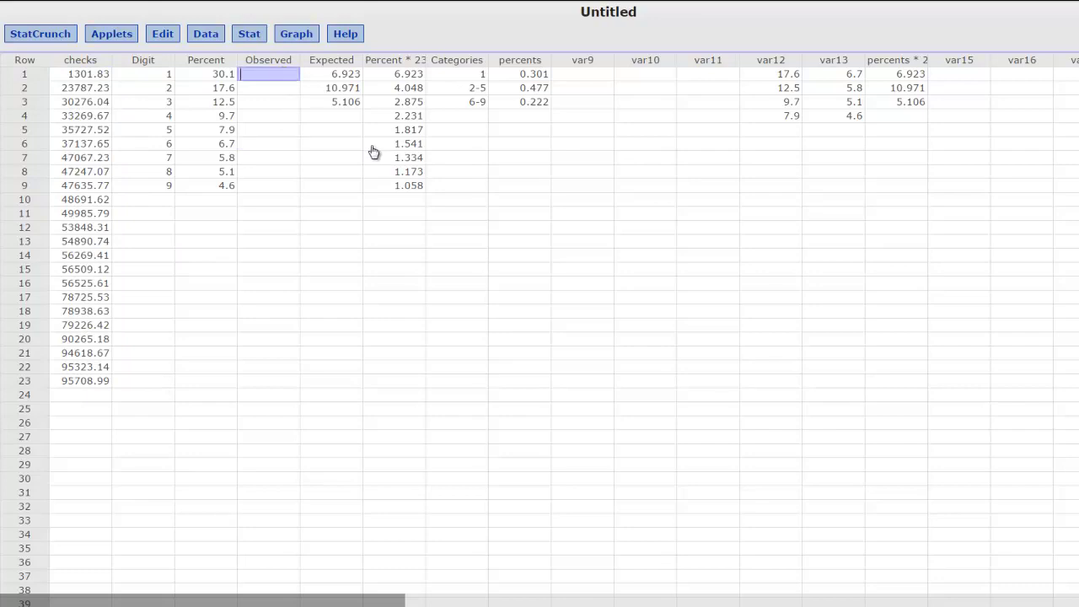
text(1)
key(Return)
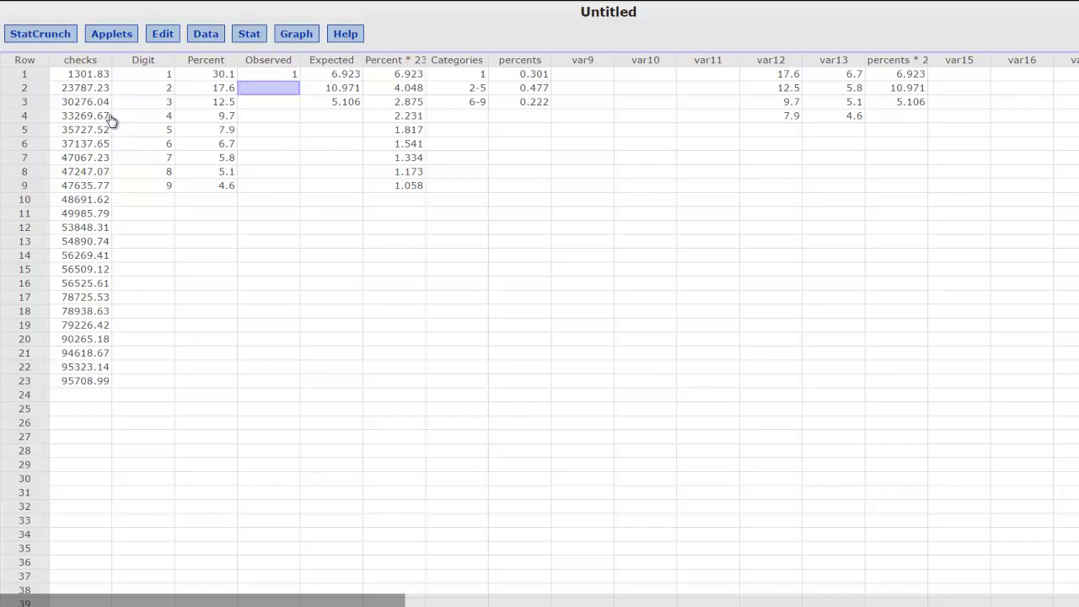
Enter Observed counts 15 for digits 2-5 and 7 for digits 6-9
drag(88, 93, 98, 285)
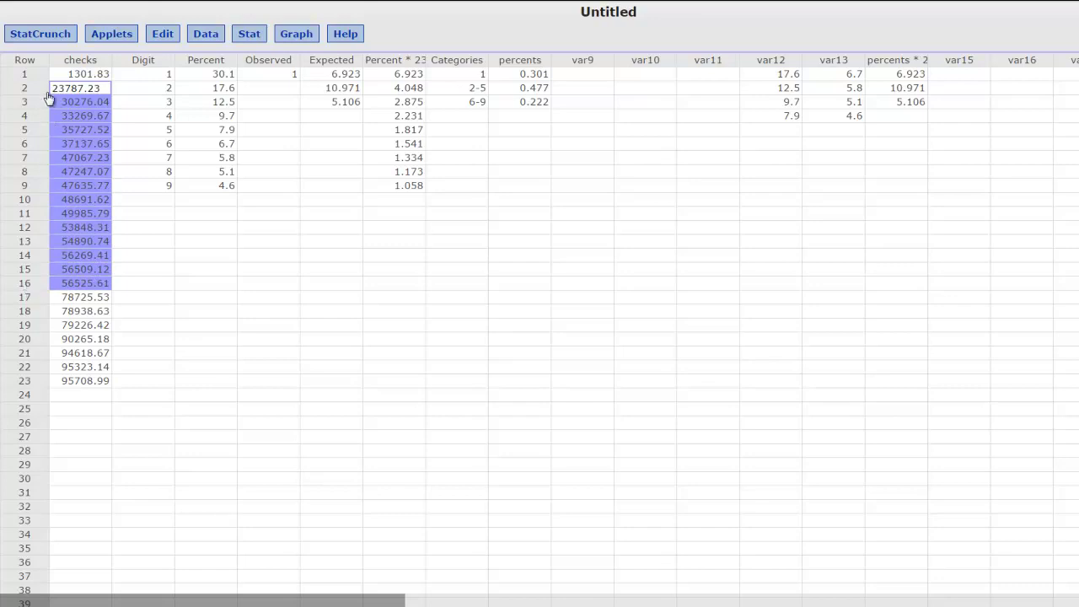
click(284, 87)
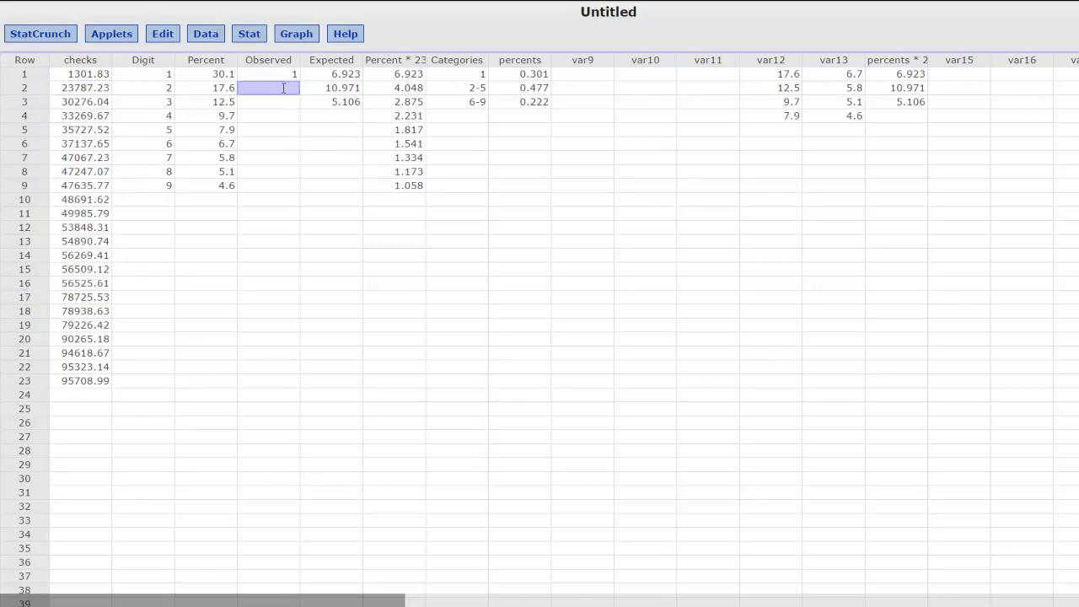
text(15)
drag(80, 300, 84, 393)
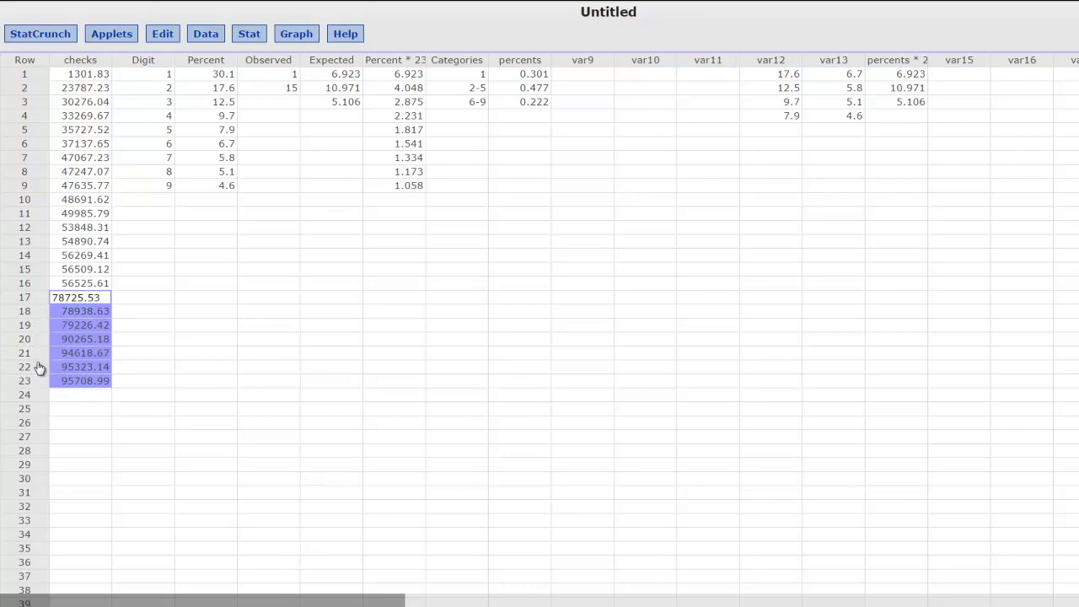
click(289, 102)
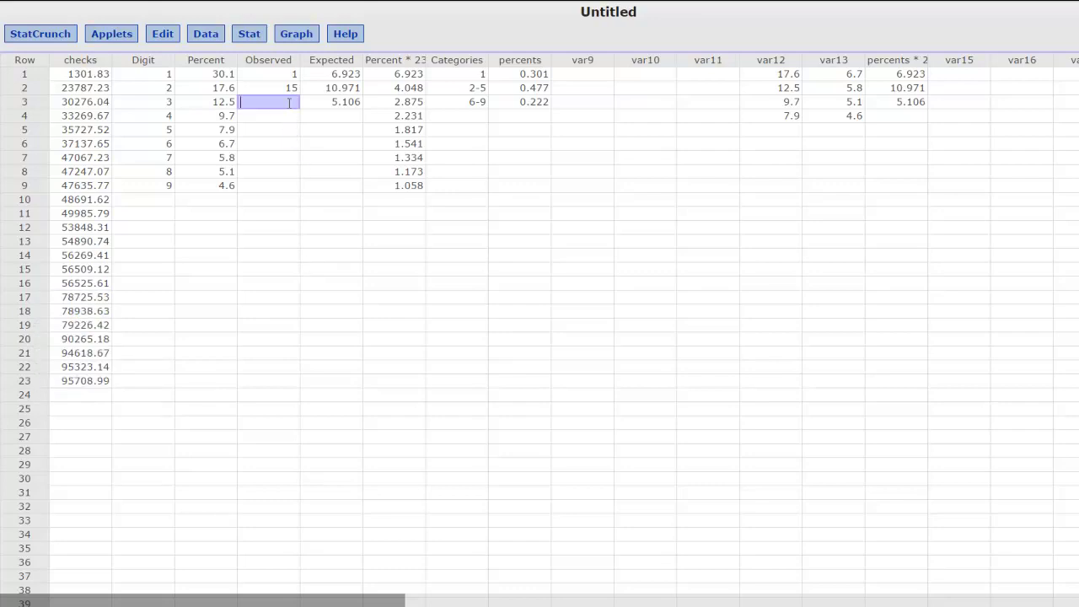
text(7)
key(Return)
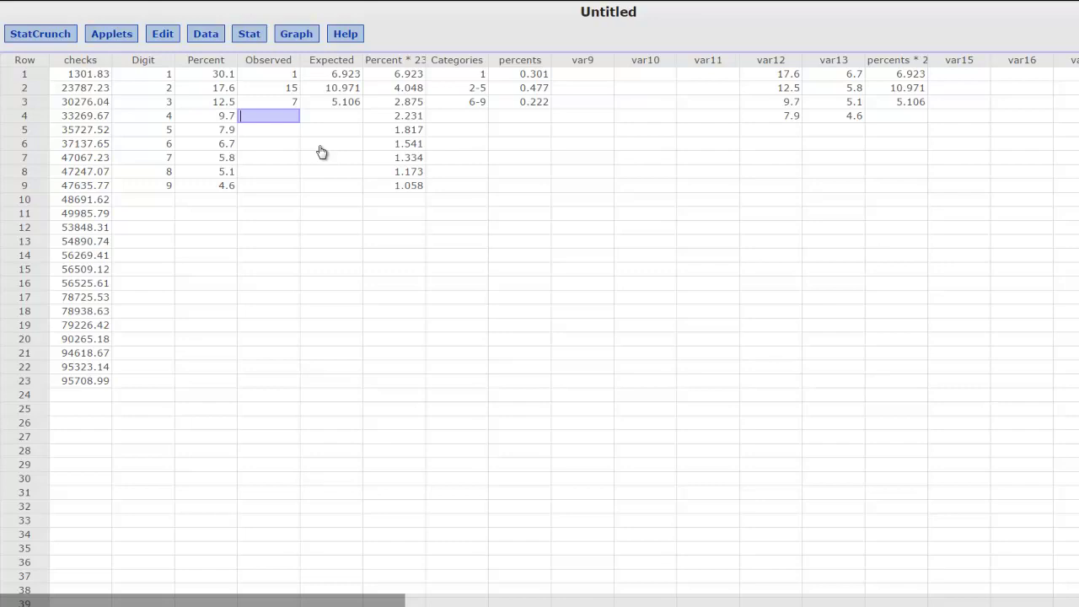
click(275, 76)
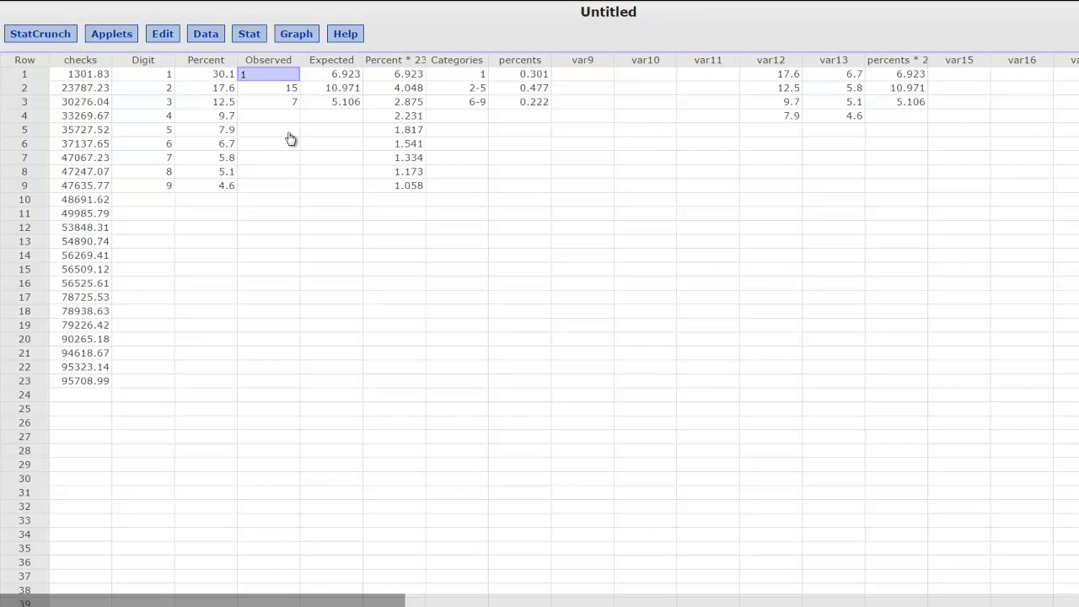
Run a chi-square goodness-of-fit test using the Observed and Expected columns
click(288, 133)
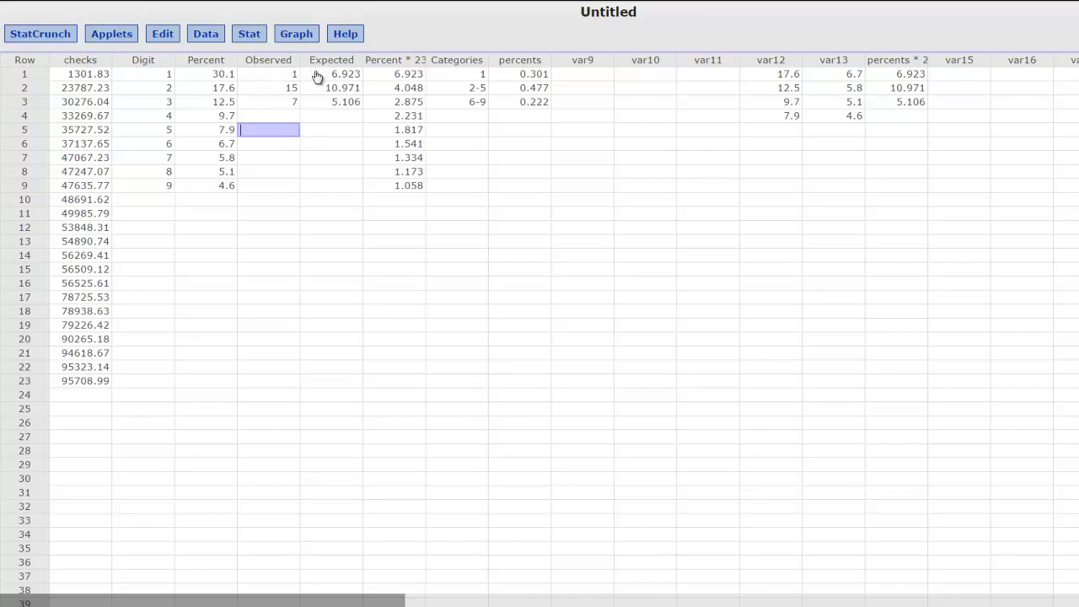
click(251, 36)
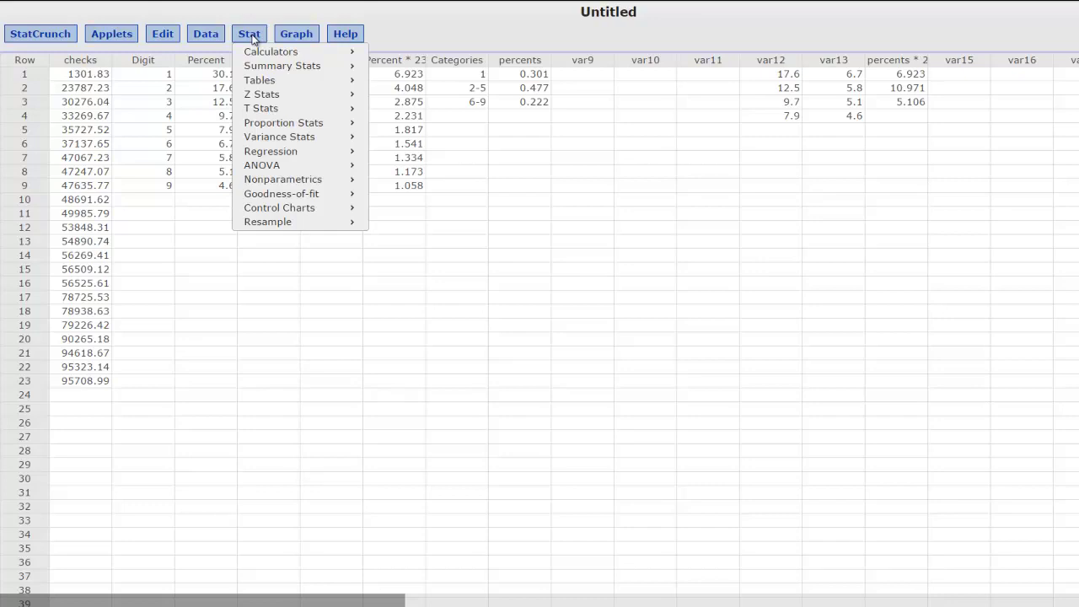
mouse_move(276, 199)
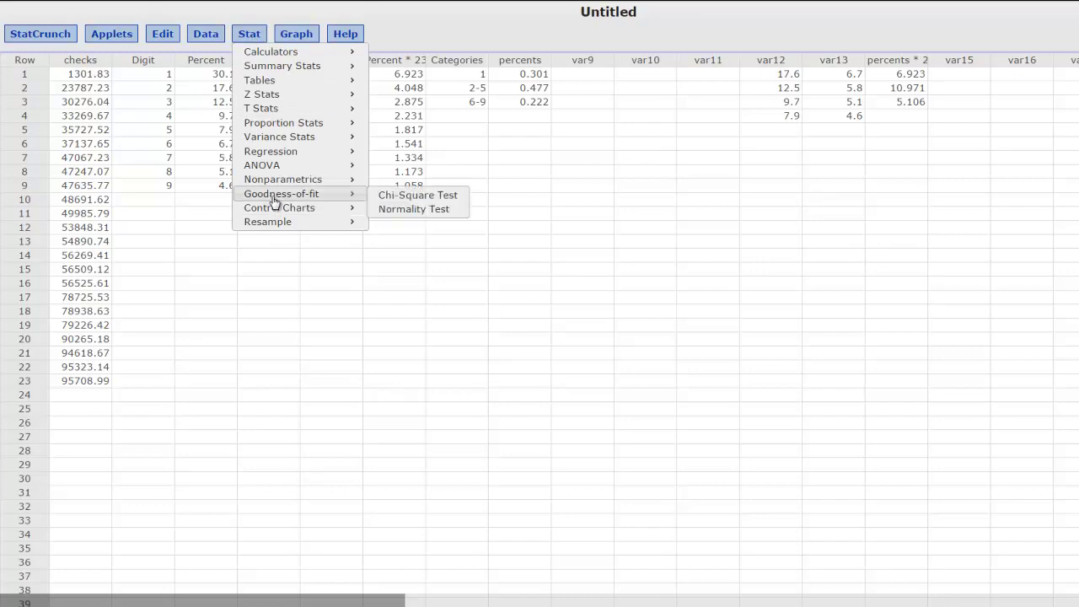
click(394, 202)
click(565, 205)
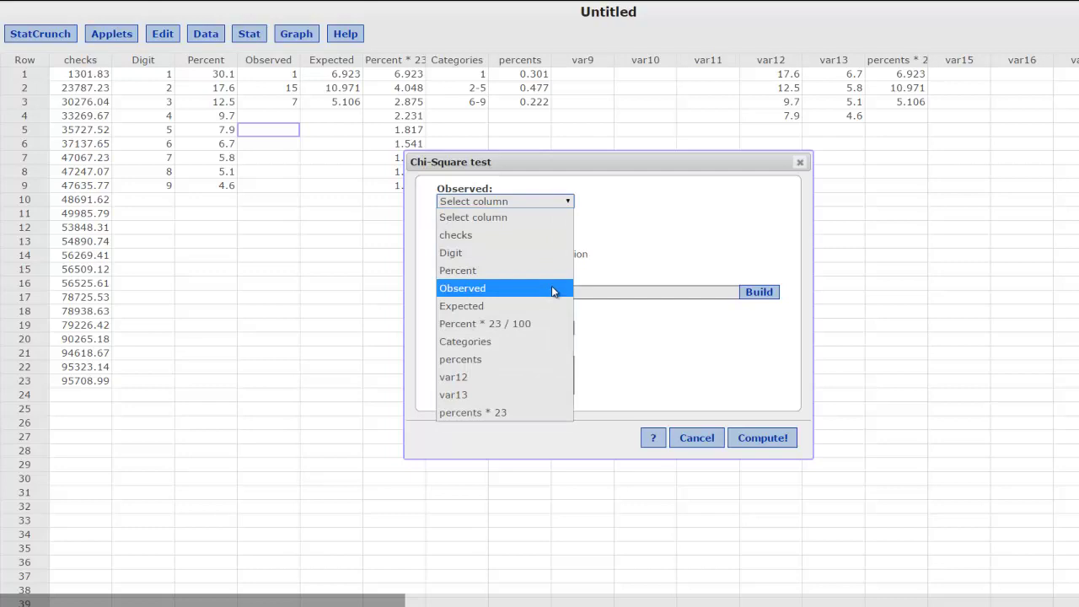
click(552, 289)
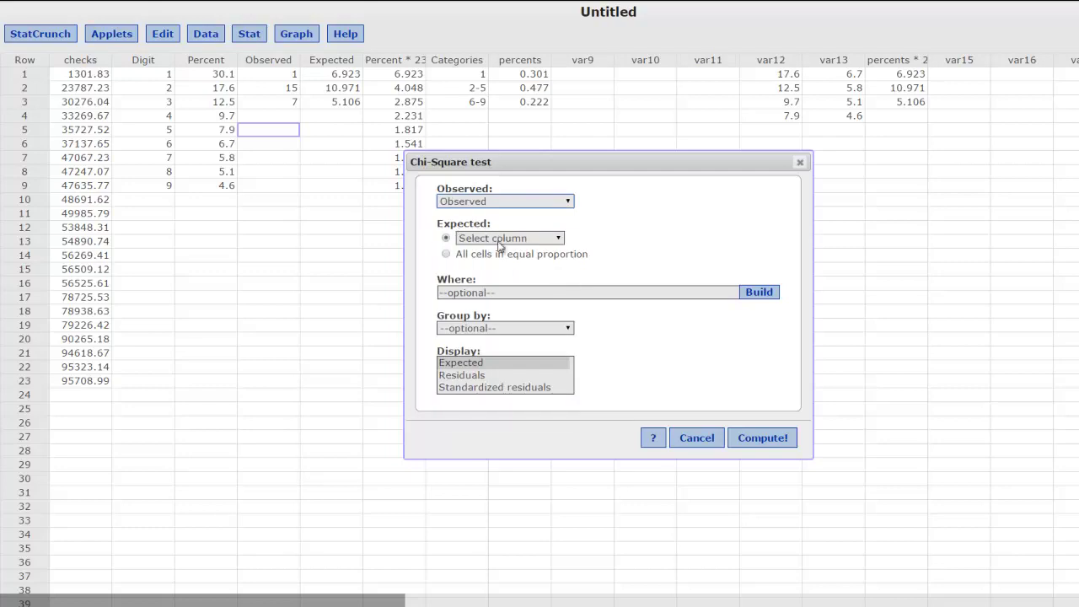
click(446, 255)
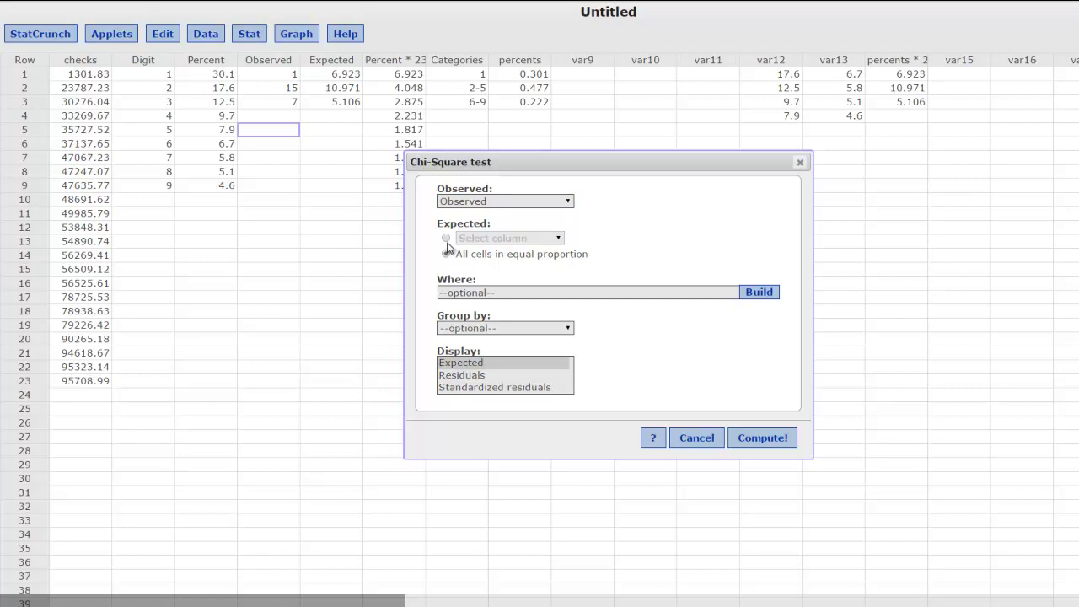
click(446, 239)
click(560, 238)
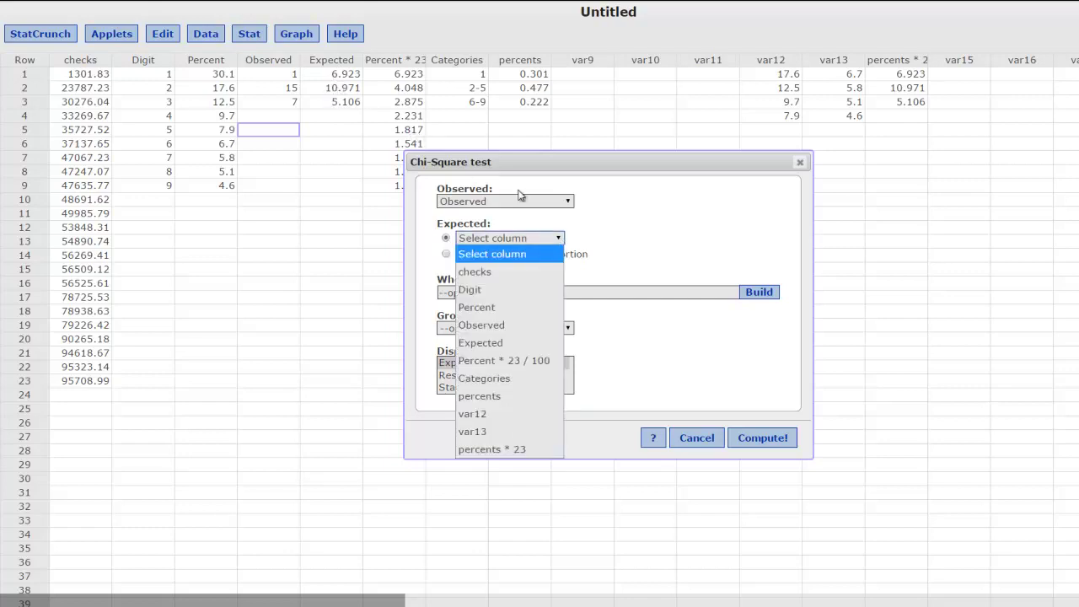
click(505, 343)
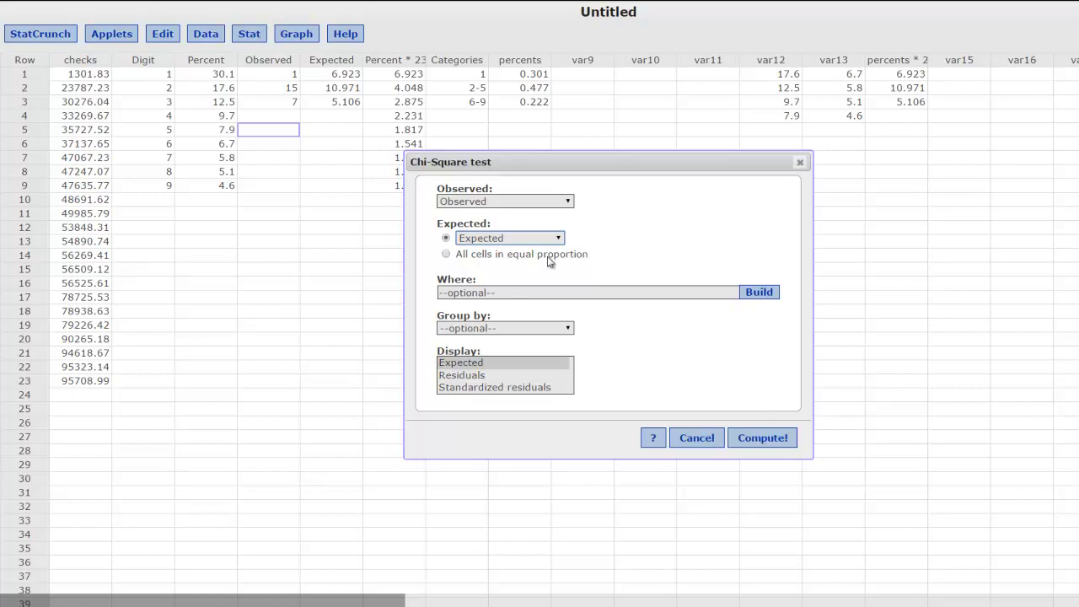
click(758, 438)
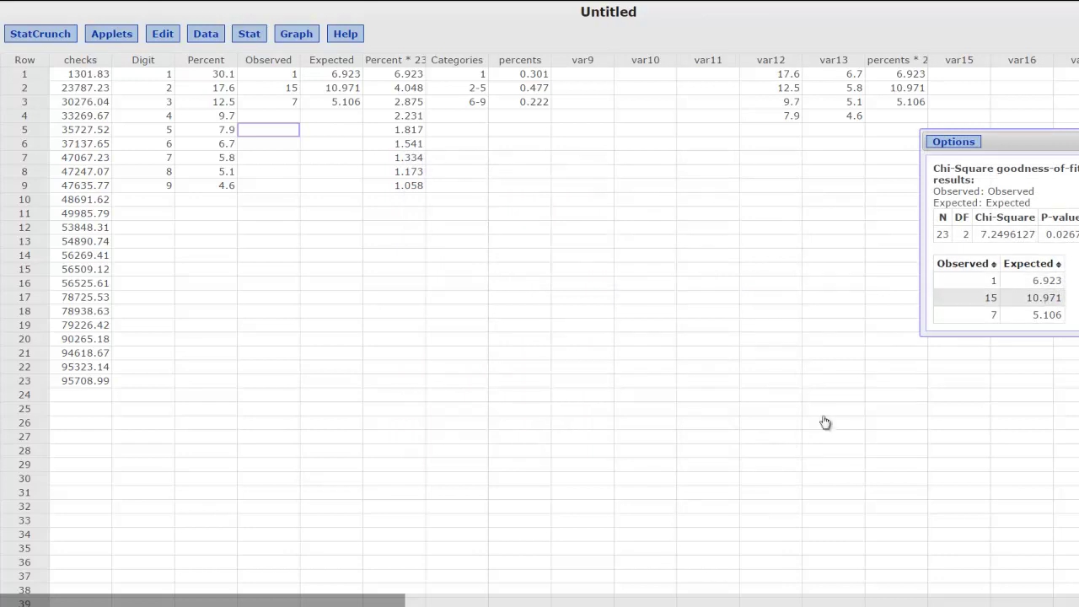
Submit hypotheses choice B (p1 = 0.301, p2 = 0.477, p3 = 0.222) and continue
mouse_move(289, 603)
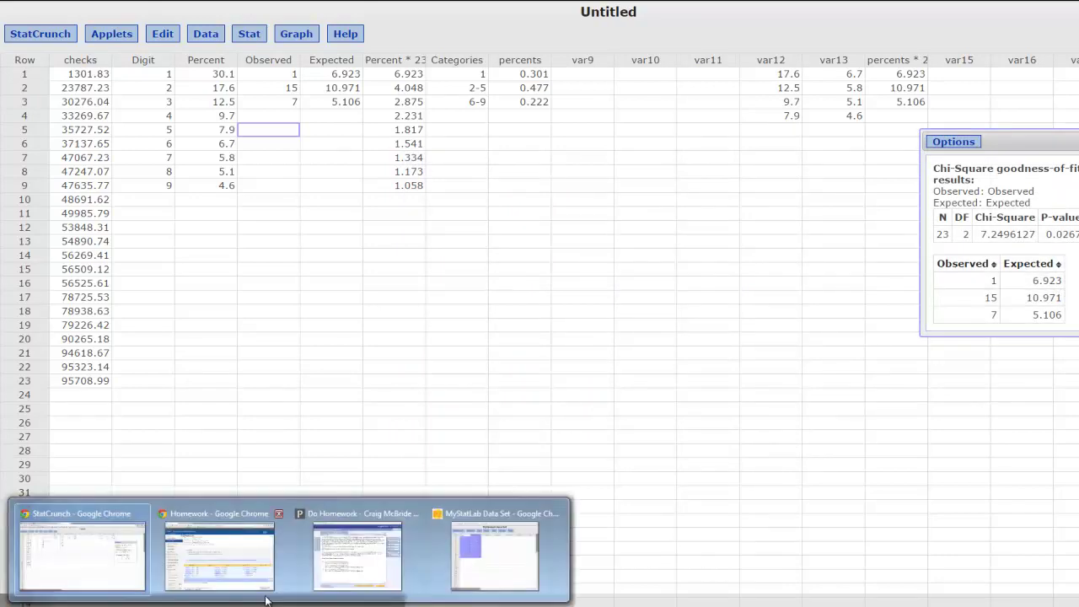
click(338, 577)
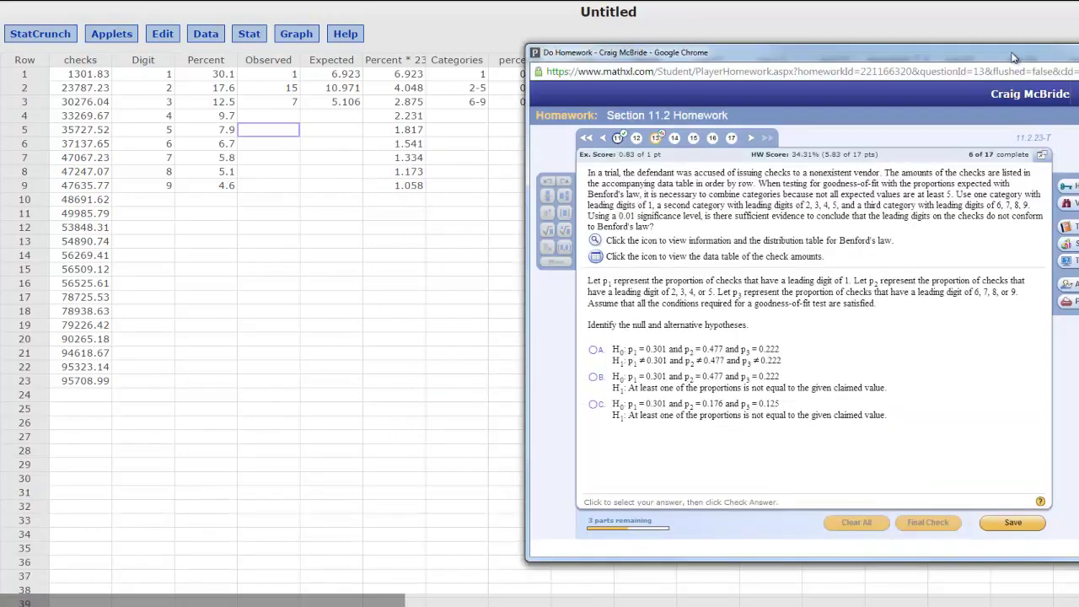
drag(1010, 51, 687, 23)
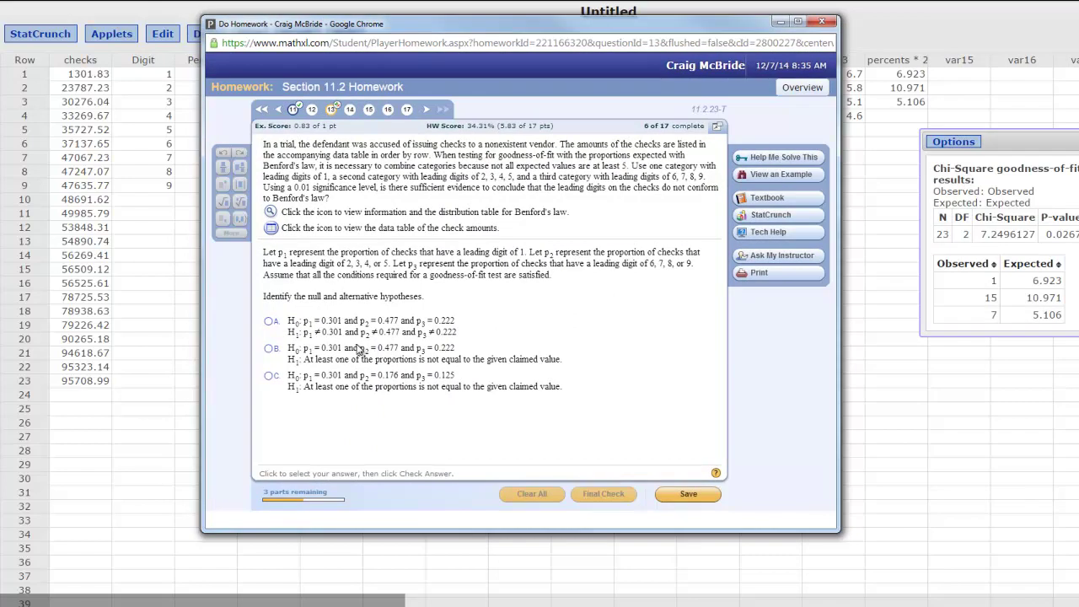
drag(433, 28, 591, 120)
drag(639, 92, 840, 0)
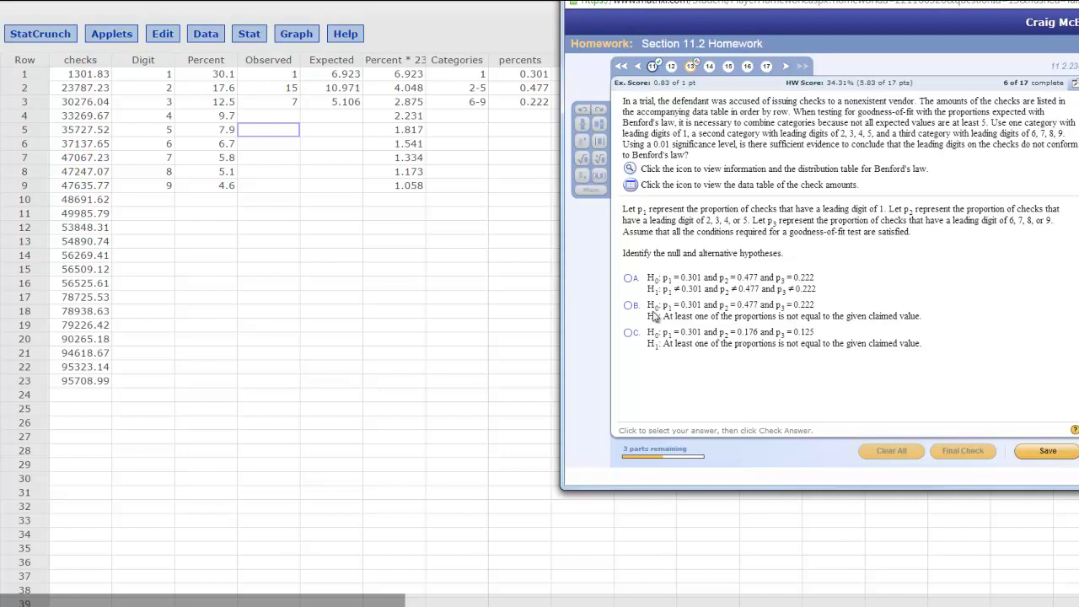
click(628, 305)
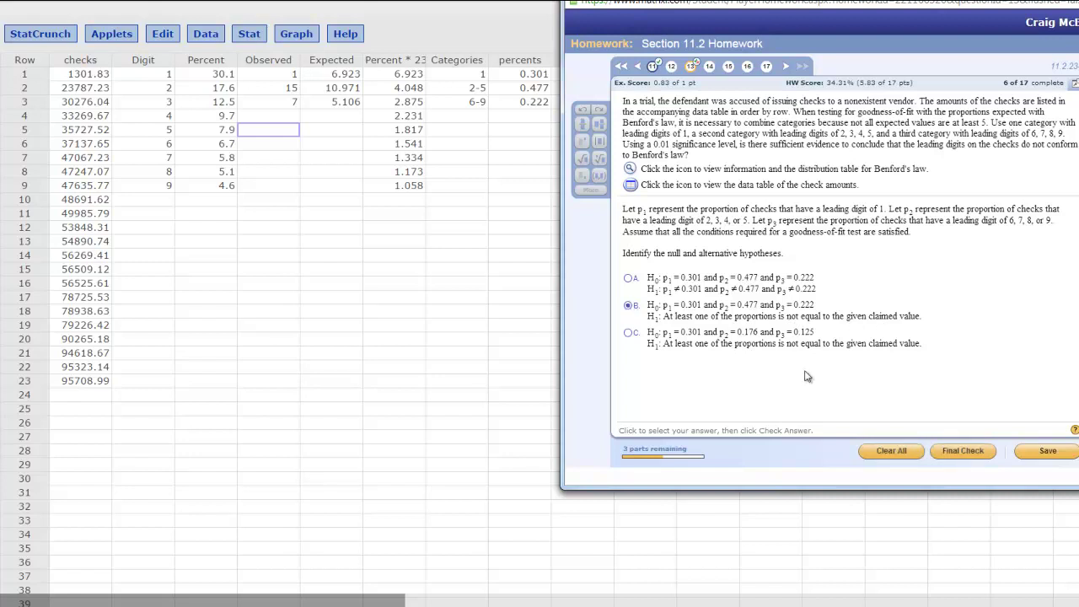
click(959, 451)
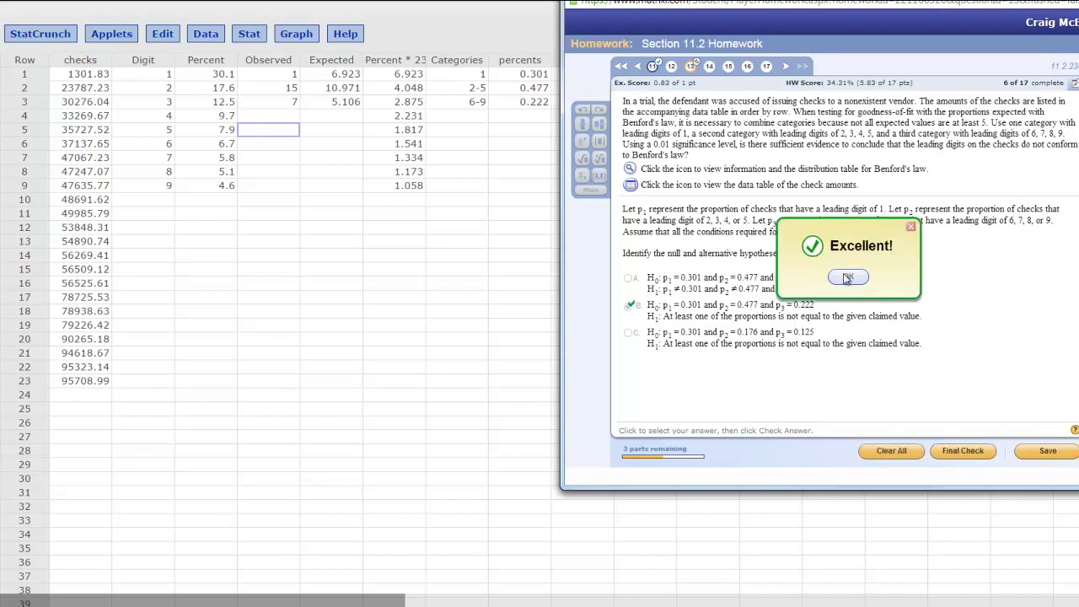
click(848, 278)
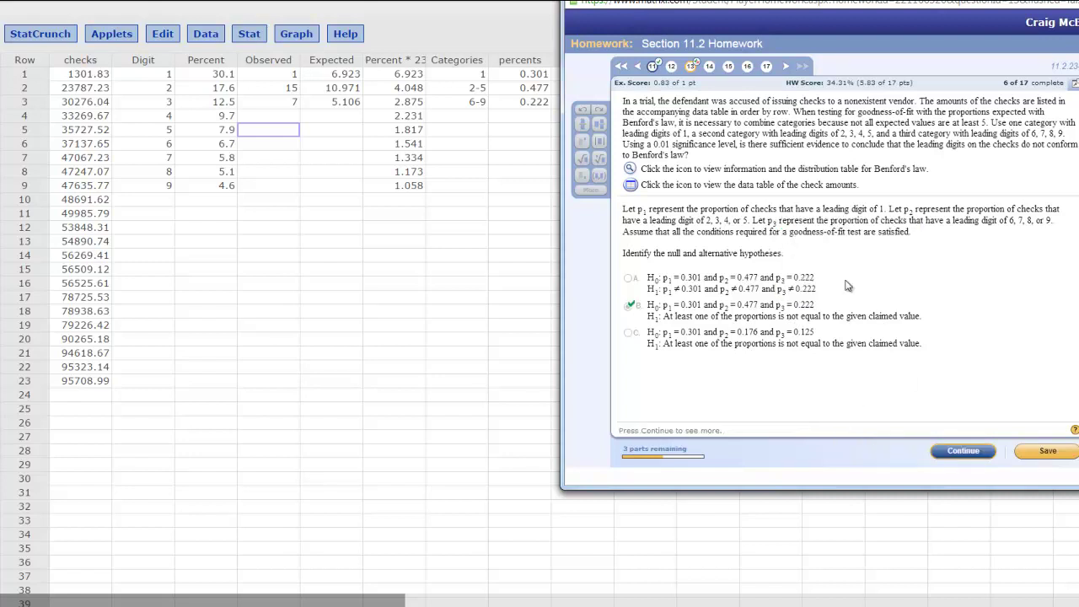
click(961, 451)
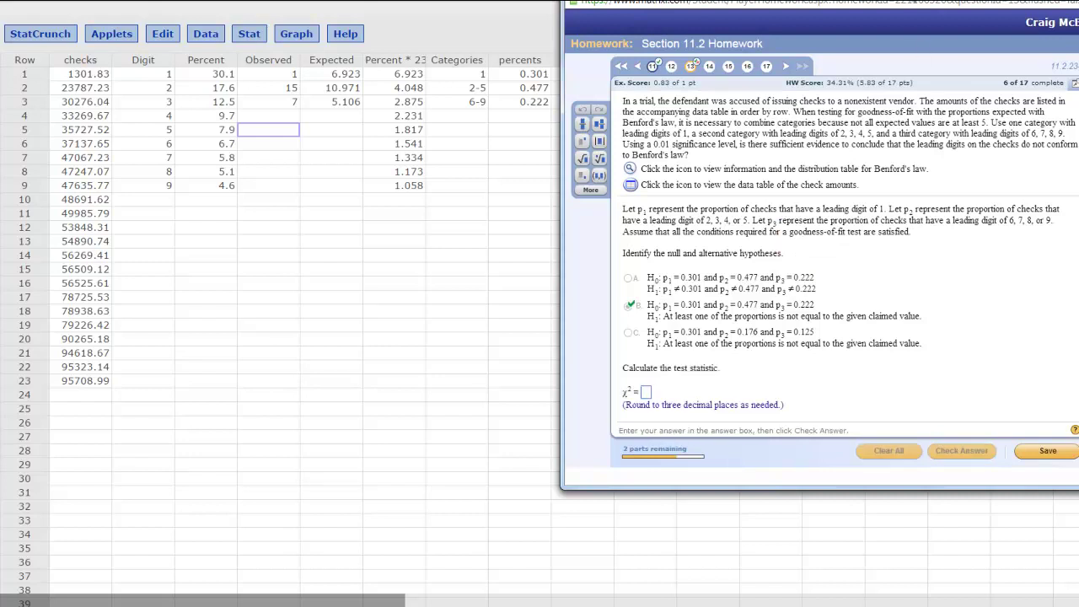
Copy the chi-square statistic 7.2496127 into MathXL and submit it as 7.25
drag(862, 4, 563, 4)
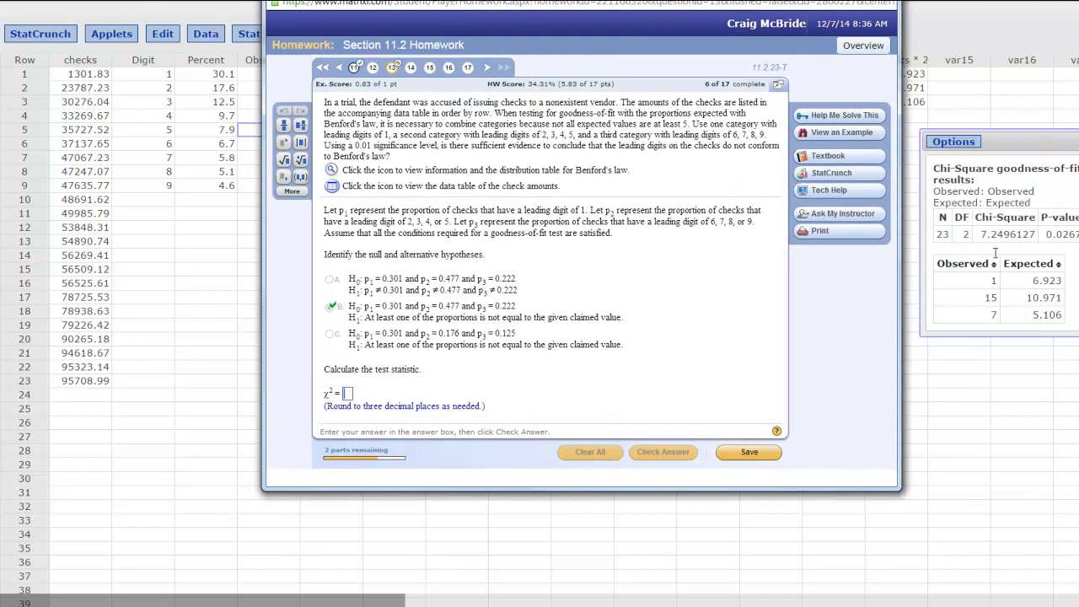
drag(980, 234, 1036, 233)
key(ctrl+c)
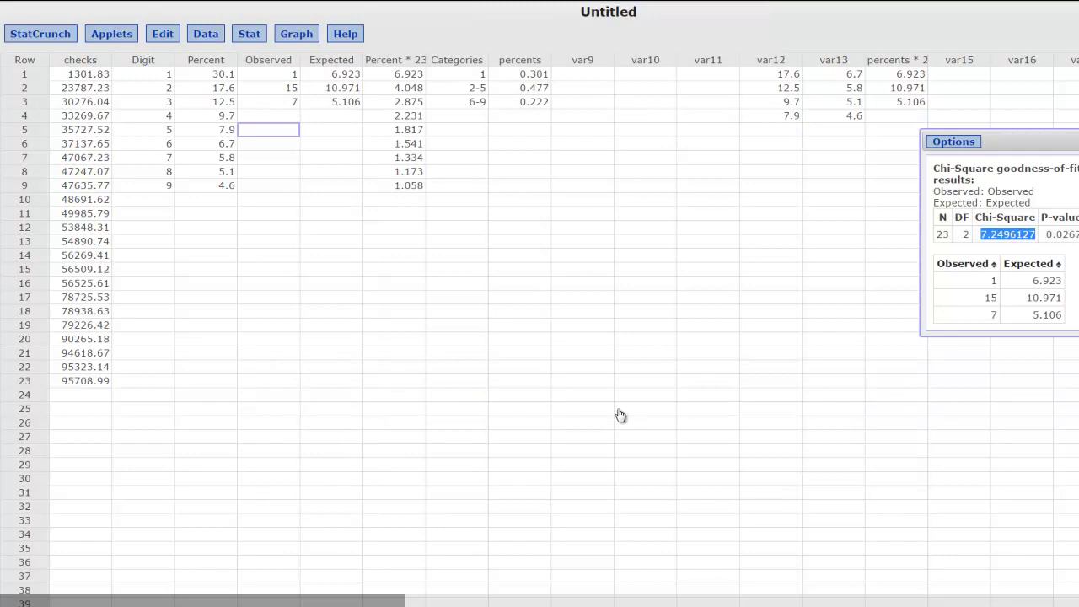
click(233, 603)
click(259, 578)
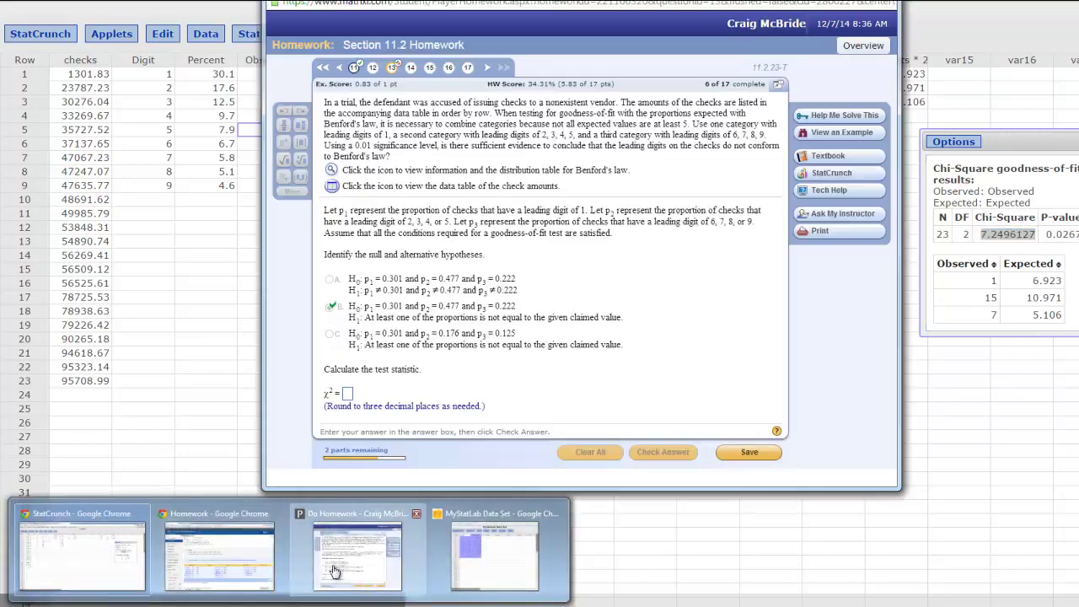
click(347, 394)
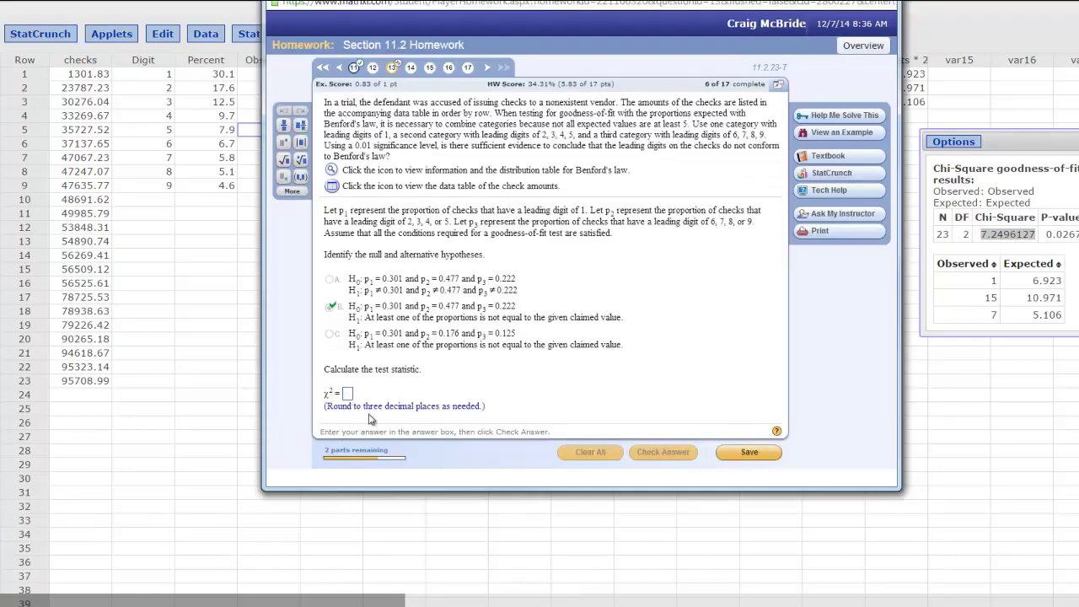
key(ctrl+v)
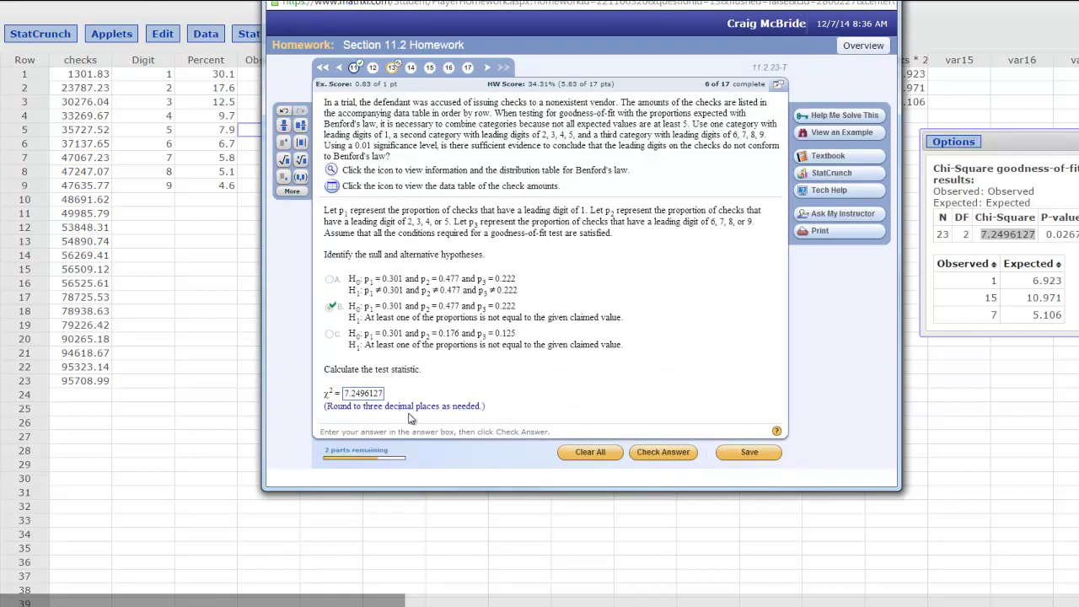
key(BackSpace)
key(BackSpace)
key(BackSpace)
key(BackSpace)
key(BackSpace)
key(BackSpace)
text(5)
key(Return)
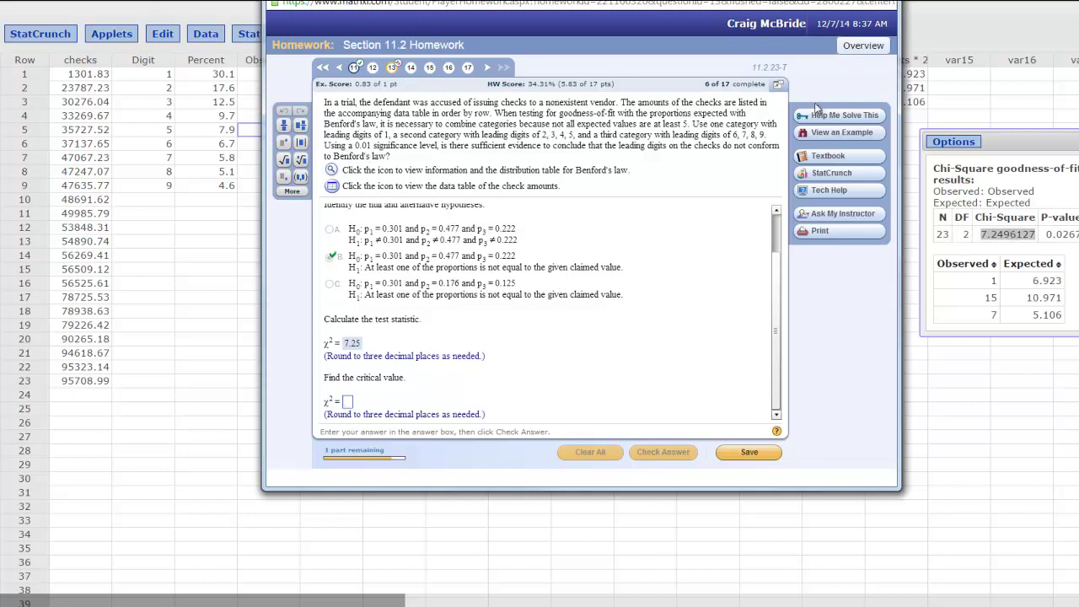
drag(742, 3, 727, 77)
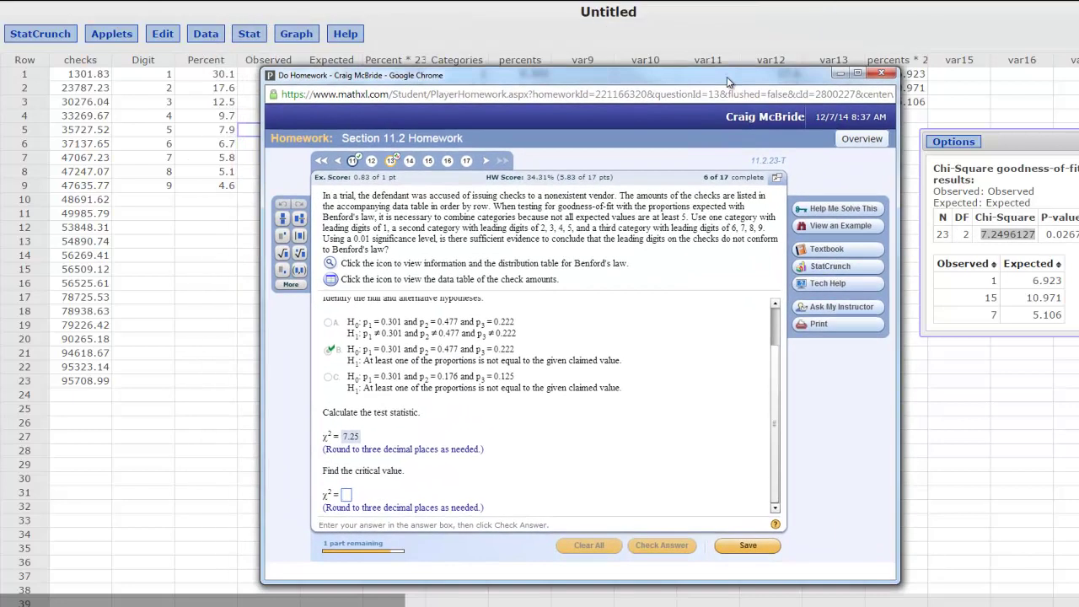
Find and copy the chi-square critical value 9.2103404 for DF 2 and right-tail 0.01
click(257, 35)
mouse_move(264, 55)
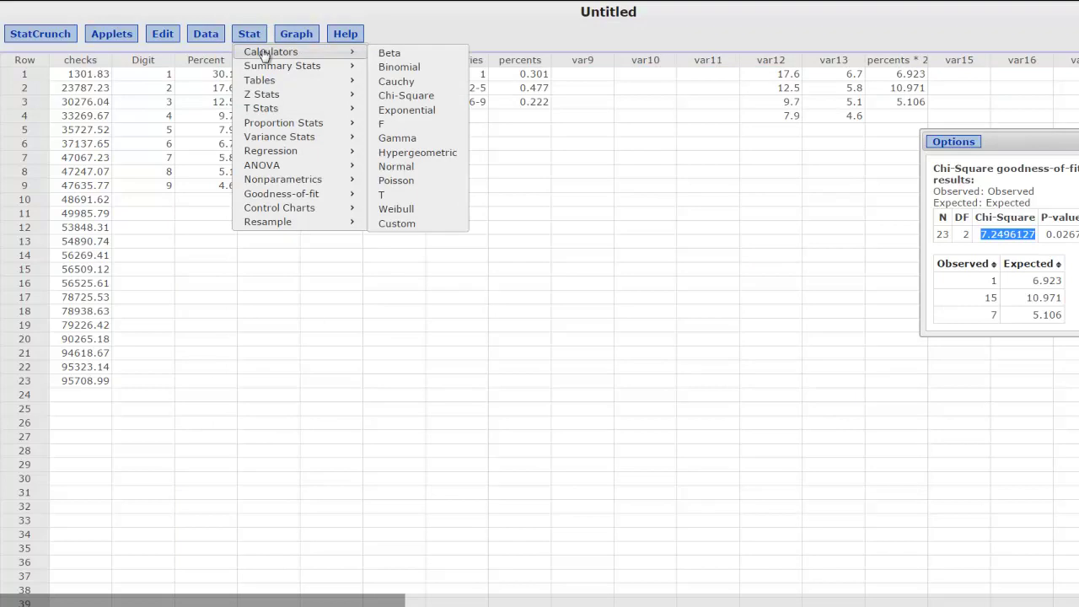
click(406, 102)
drag(562, 144, 591, 115)
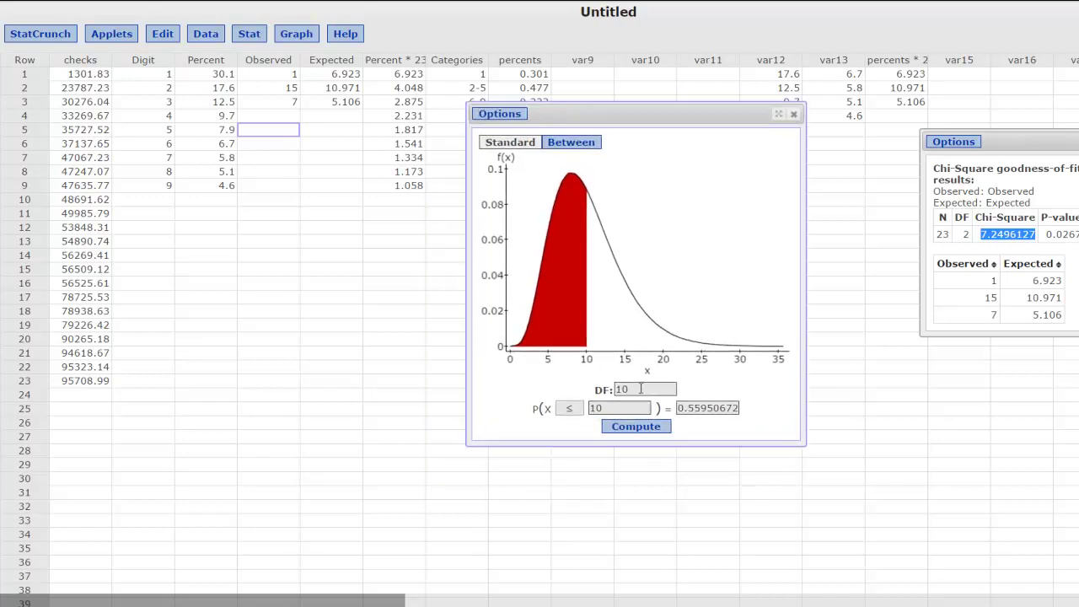
drag(641, 388, 610, 392)
text(2)
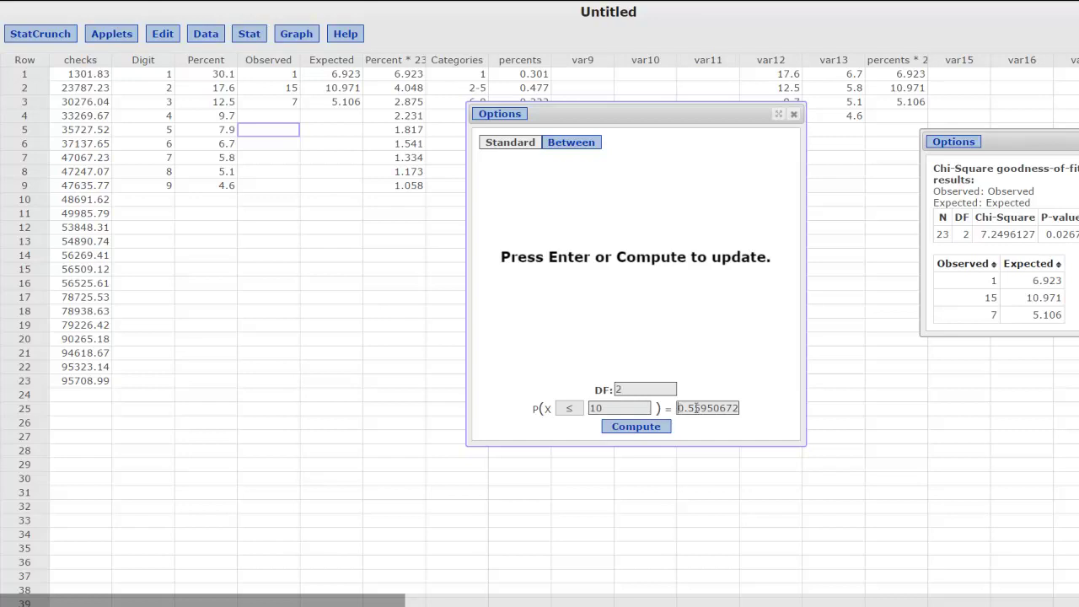
drag(679, 408, 742, 408)
text(.01)
click(570, 409)
click(569, 442)
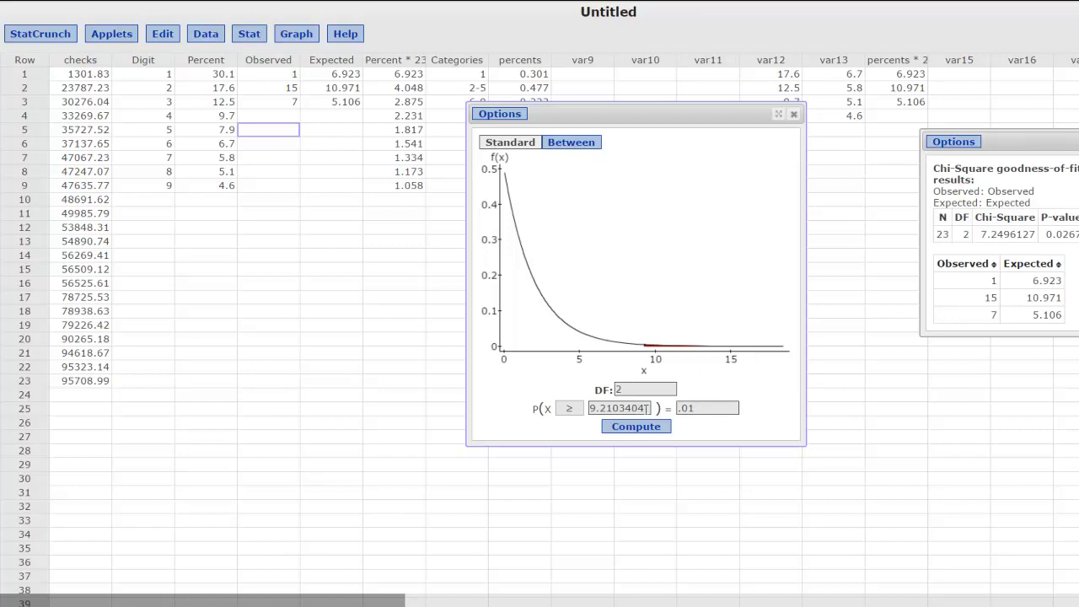
drag(647, 408, 589, 409)
key(ctrl+c)
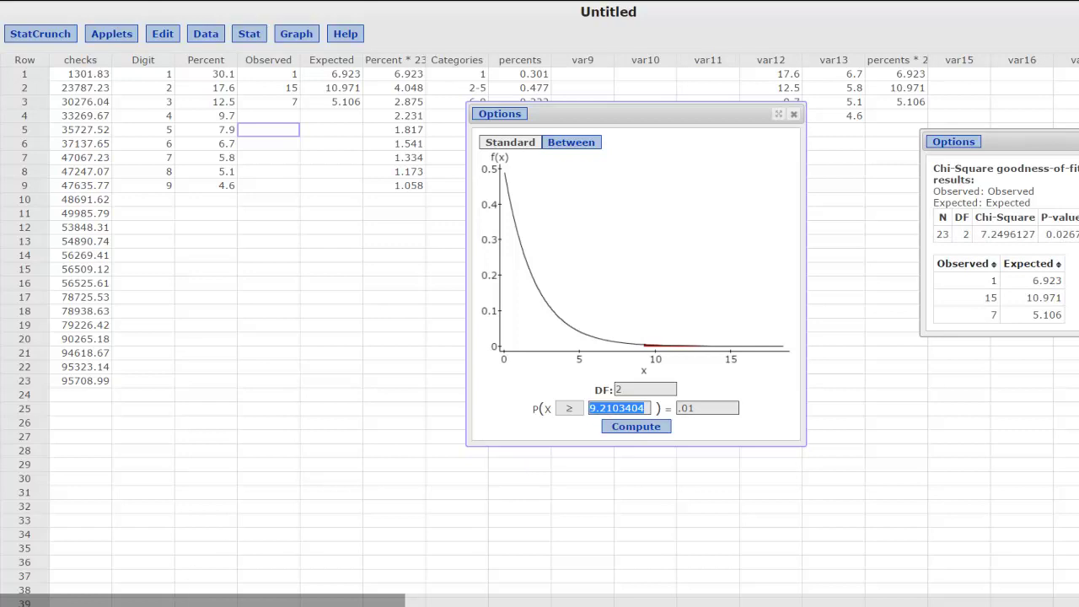
click(185, 602)
click(363, 552)
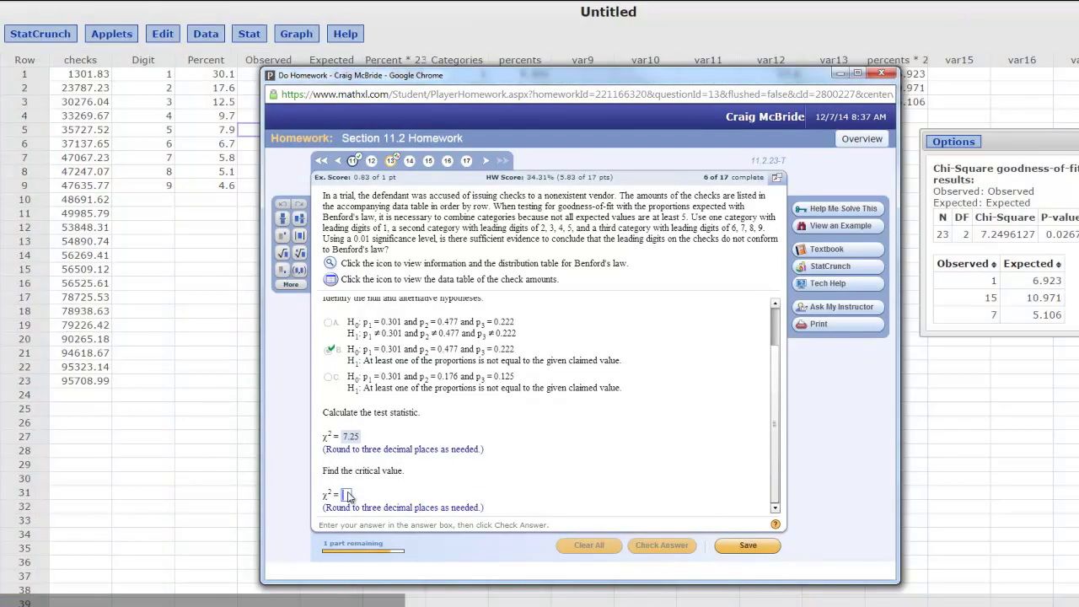
Paste the critical value, trim it to 9.210 and submit
click(348, 496)
key(ctrl+v)
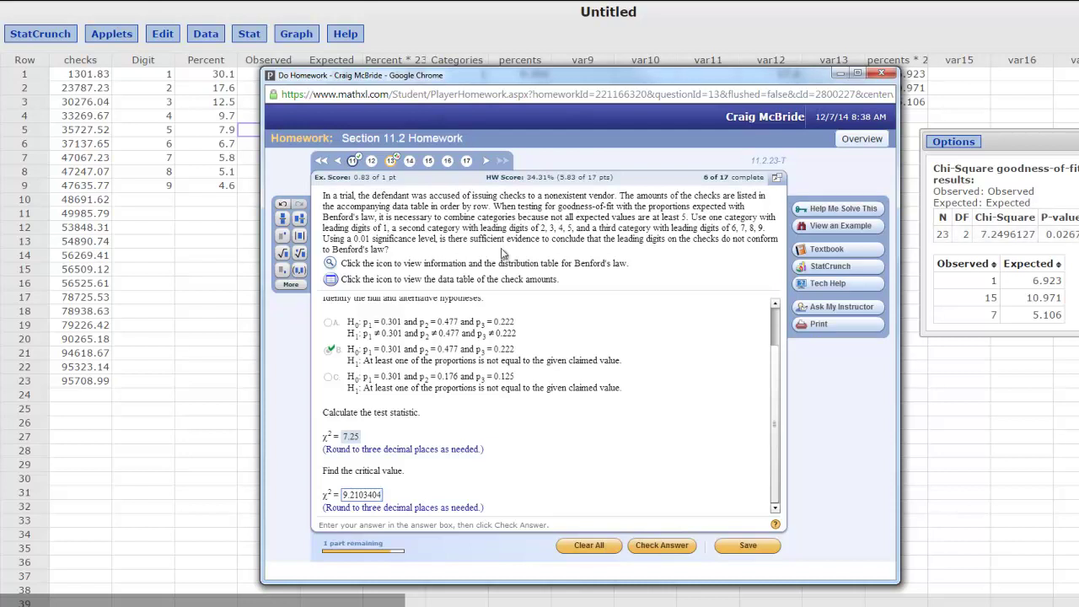
key(BackSpace)
key(BackSpace)
key(BackSpace)
key(BackSpace)
key(Return)
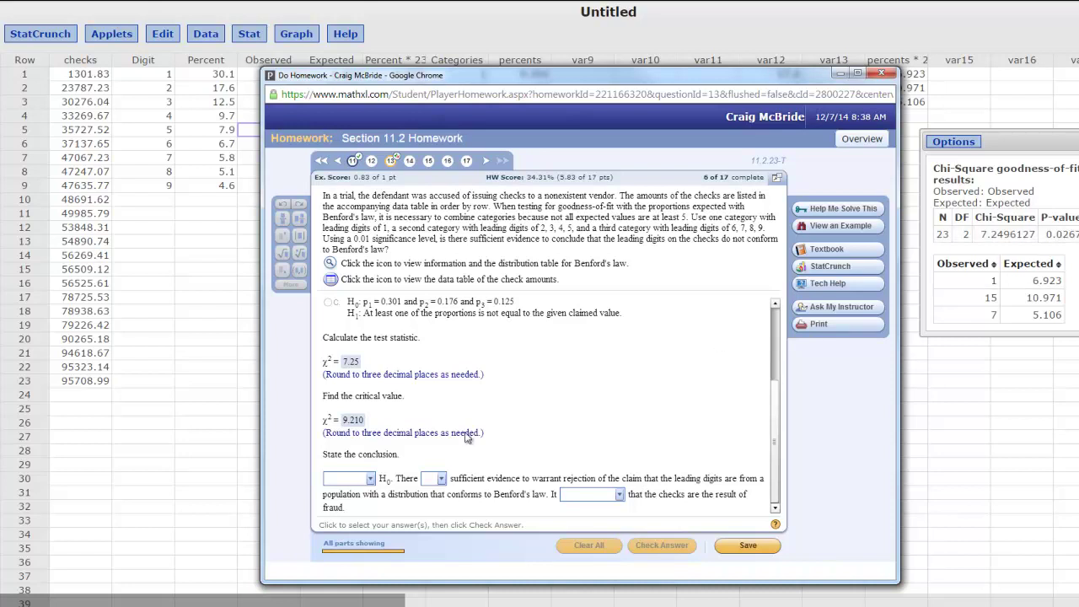
Set the conclusion to Fail to reject H0 with 'is not sufficient' evidence
click(1050, 234)
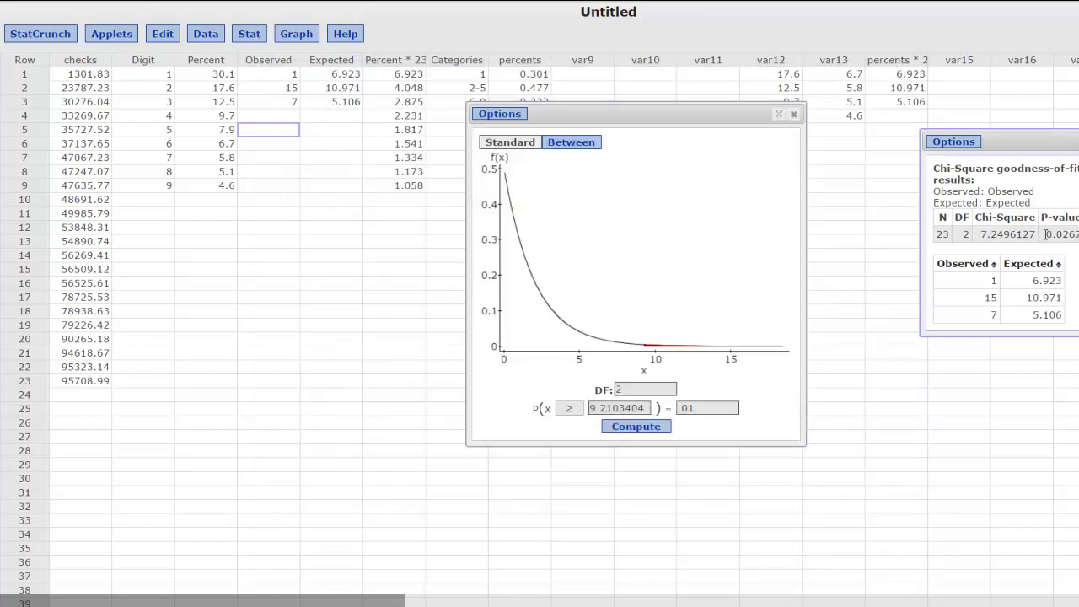
double_click(1054, 234)
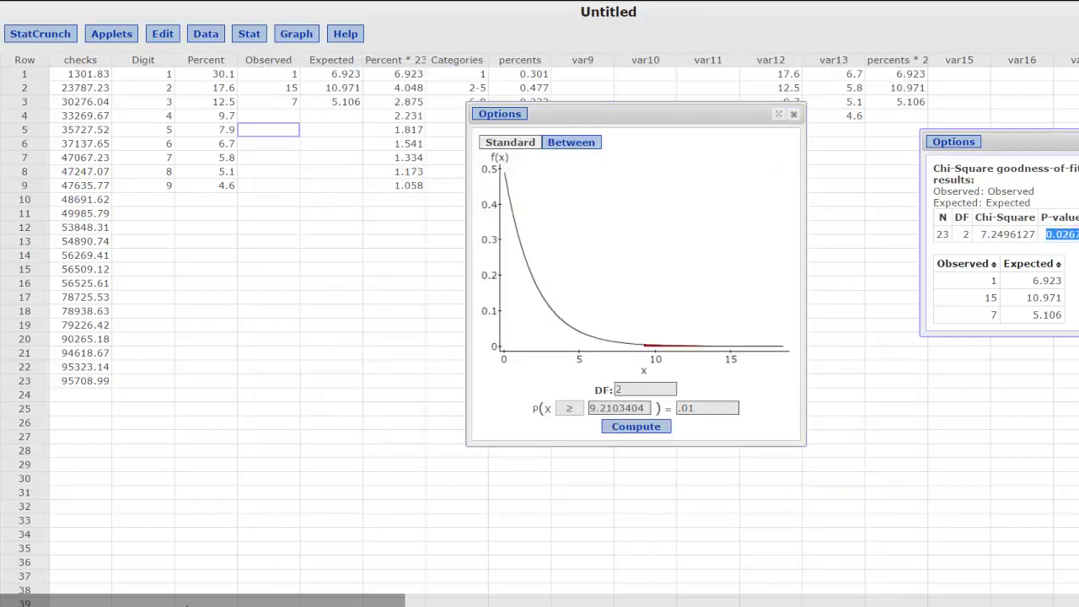
mouse_move(286, 602)
click(356, 556)
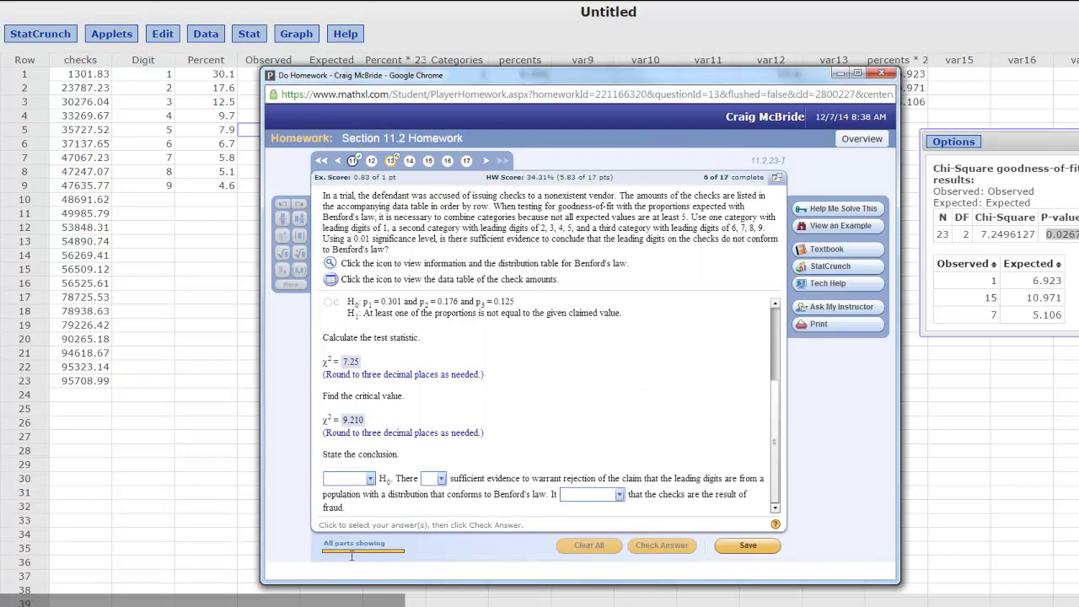
click(369, 478)
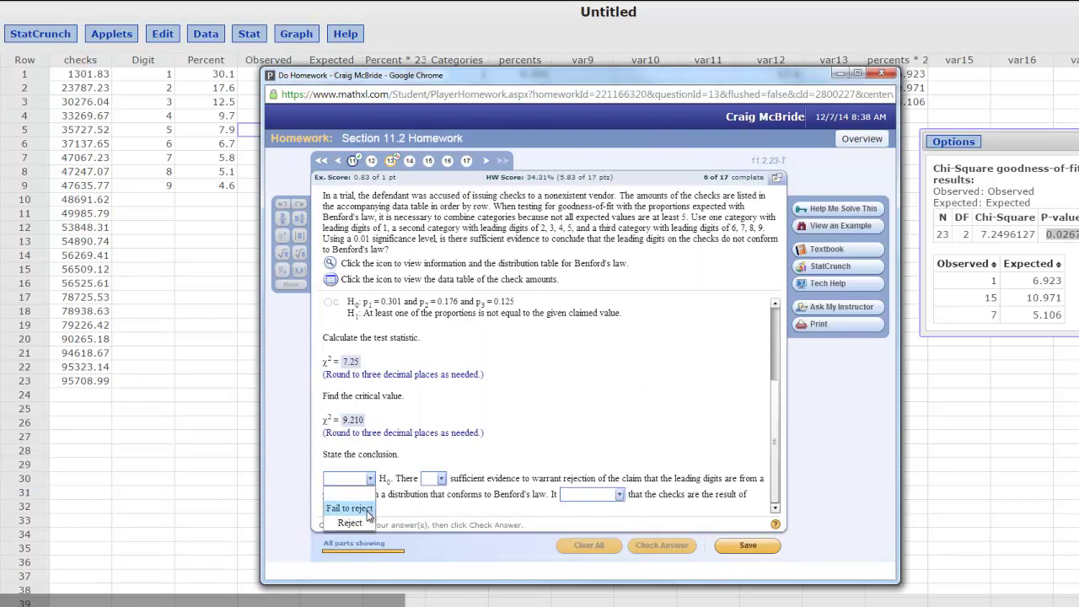
click(350, 506)
click(441, 478)
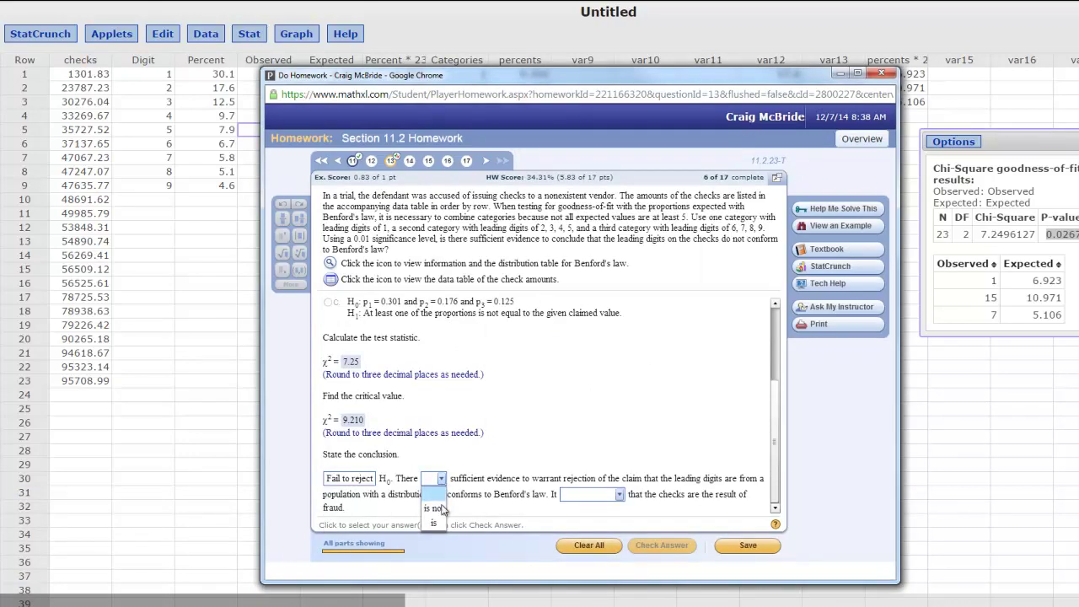
click(434, 508)
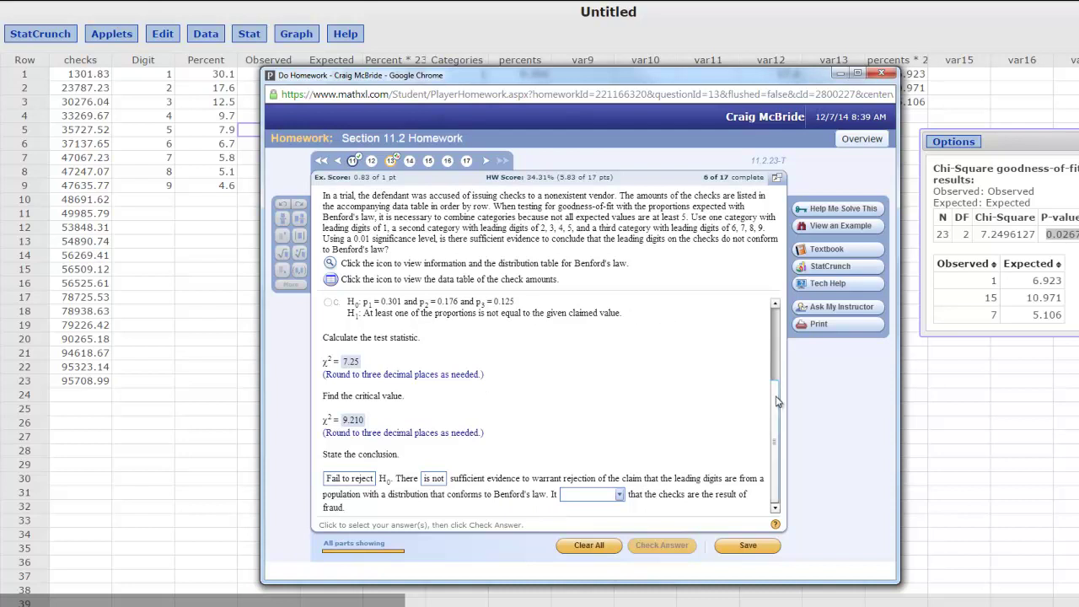
Set the fraud blank to 'does not appear' and check the answer
scroll(777, 402, up, 3)
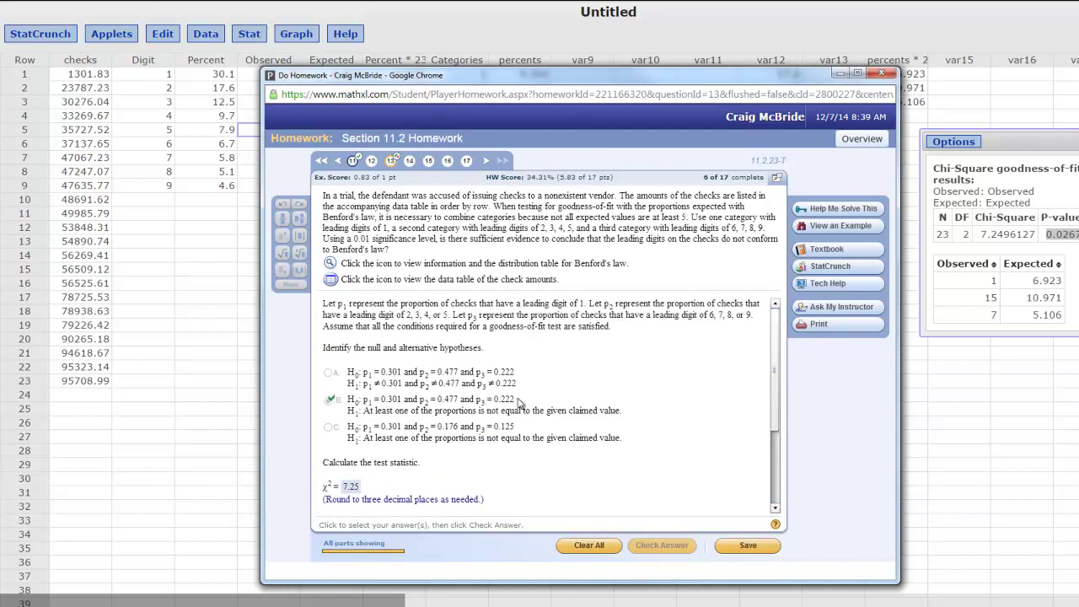
scroll(780, 478, down, 3)
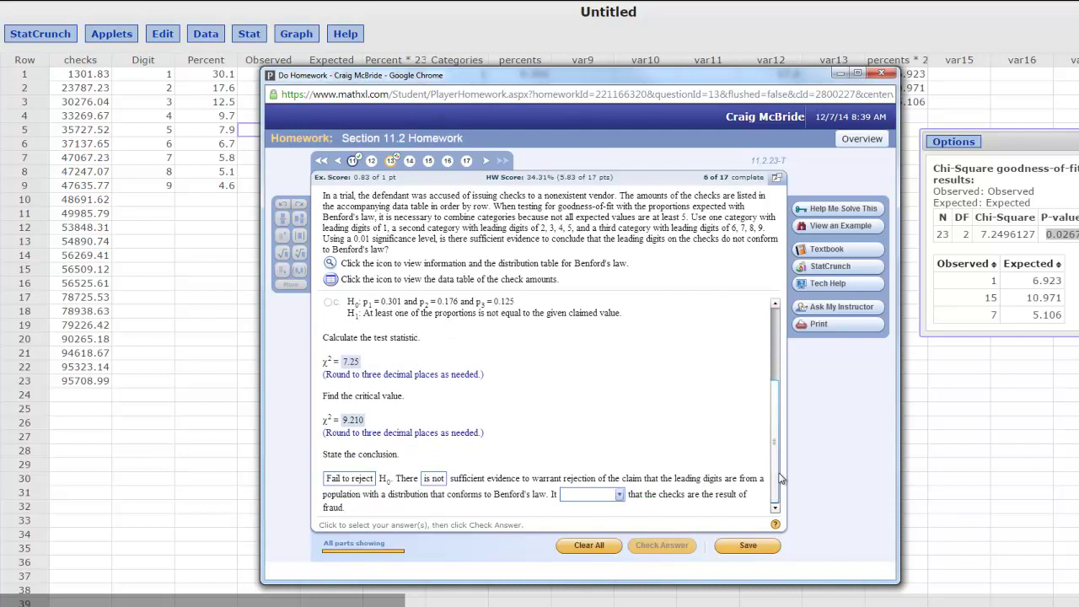
click(621, 495)
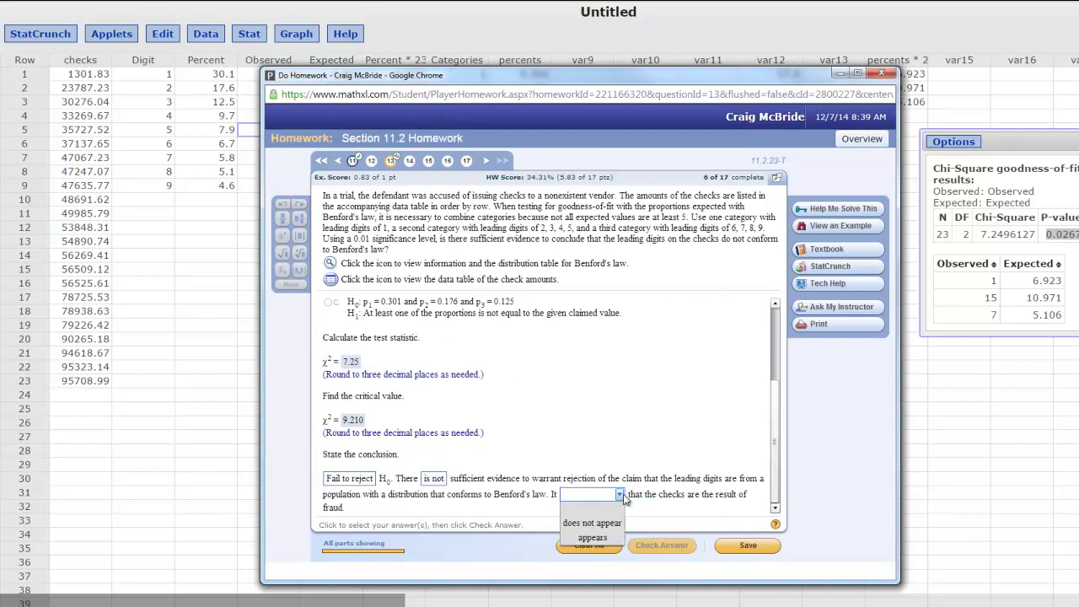
click(593, 537)
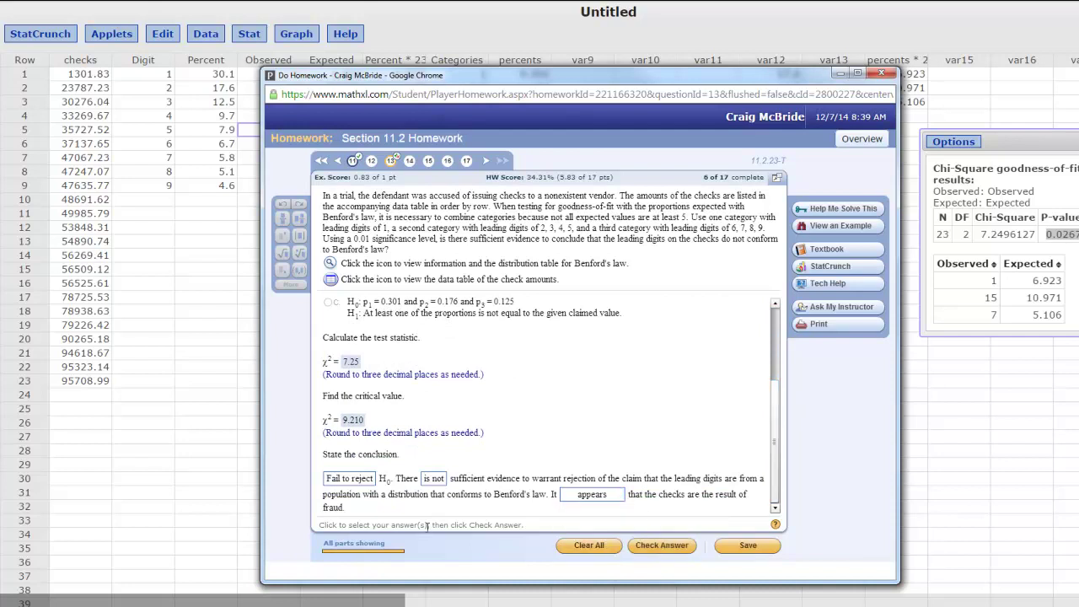
click(623, 496)
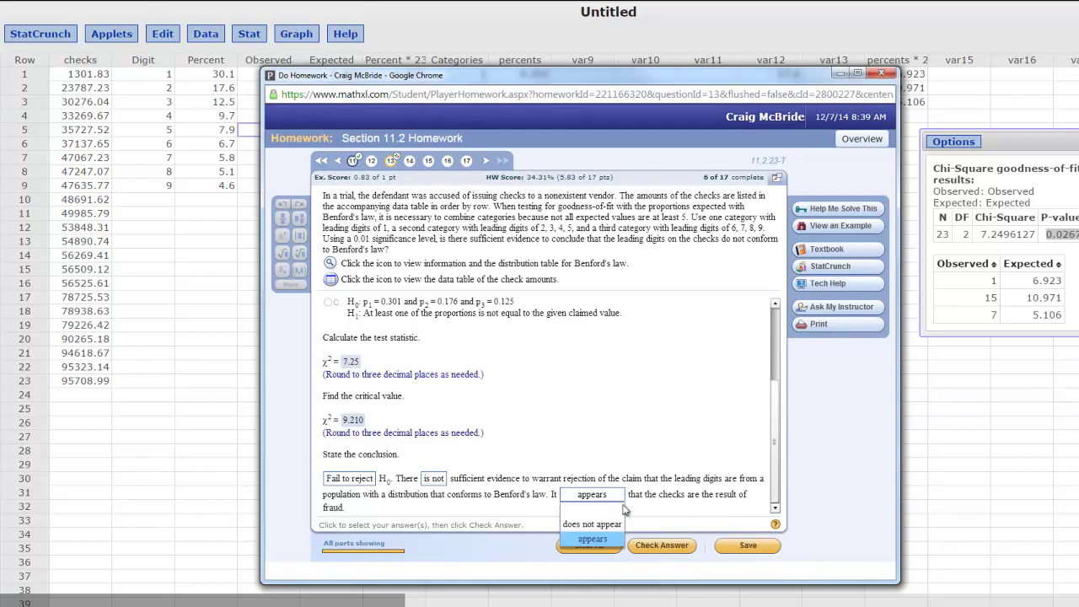
click(613, 526)
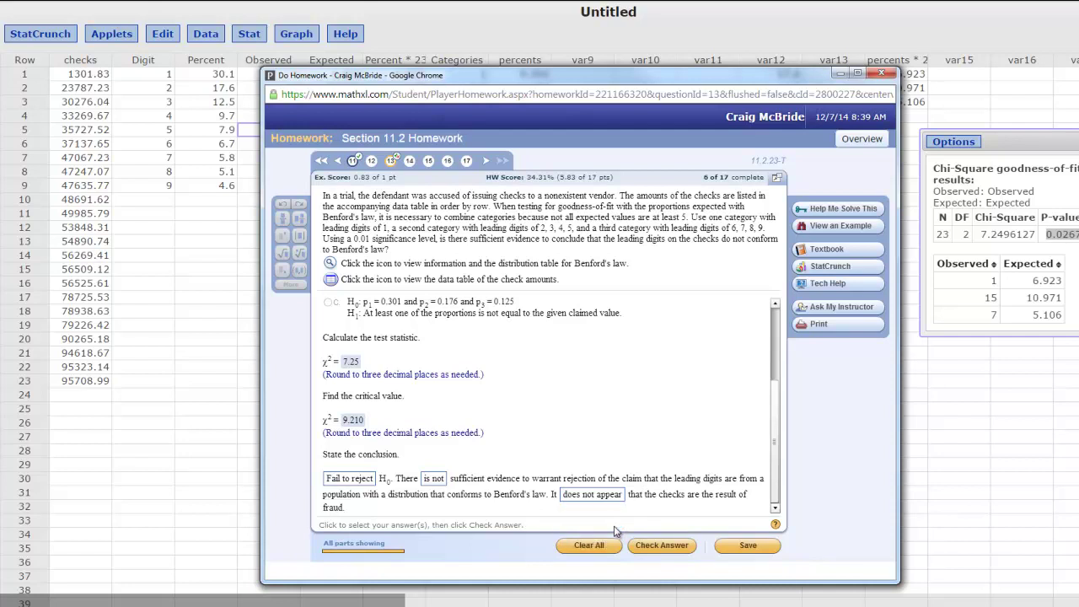
click(658, 543)
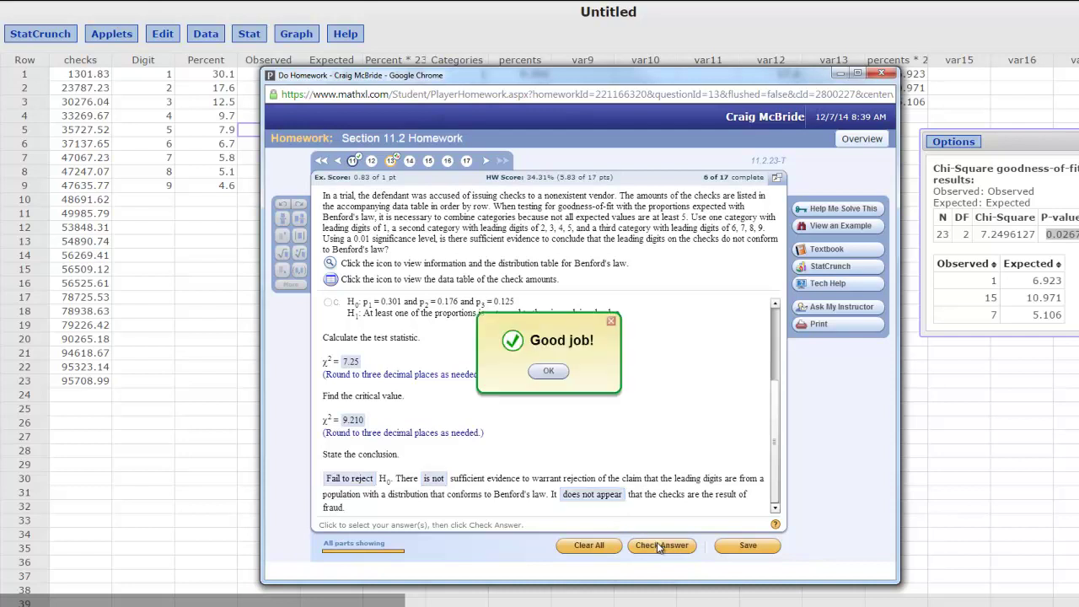
click(547, 370)
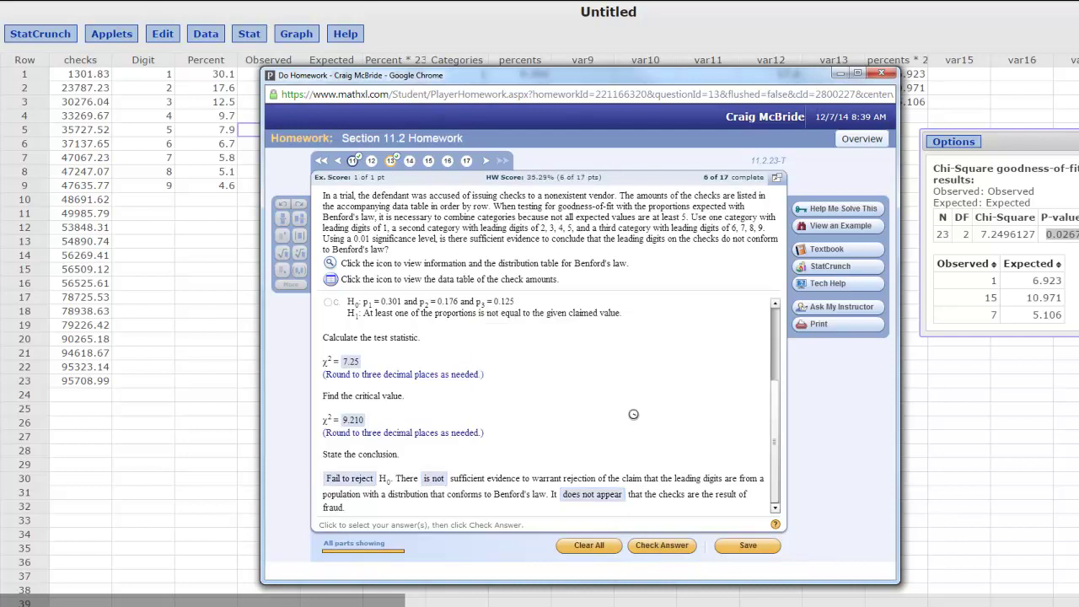